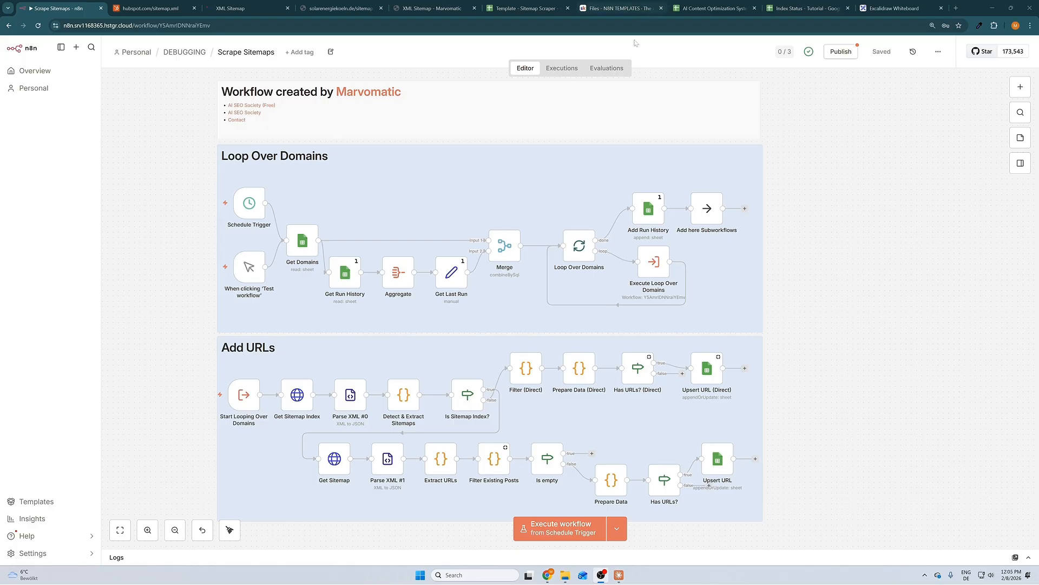
Step: Switch to the Template - Sitemap Scraper spreadsheet and return to the Scrape Sitemaps workflow in n8n to survey its nodes
left_click(527, 8)
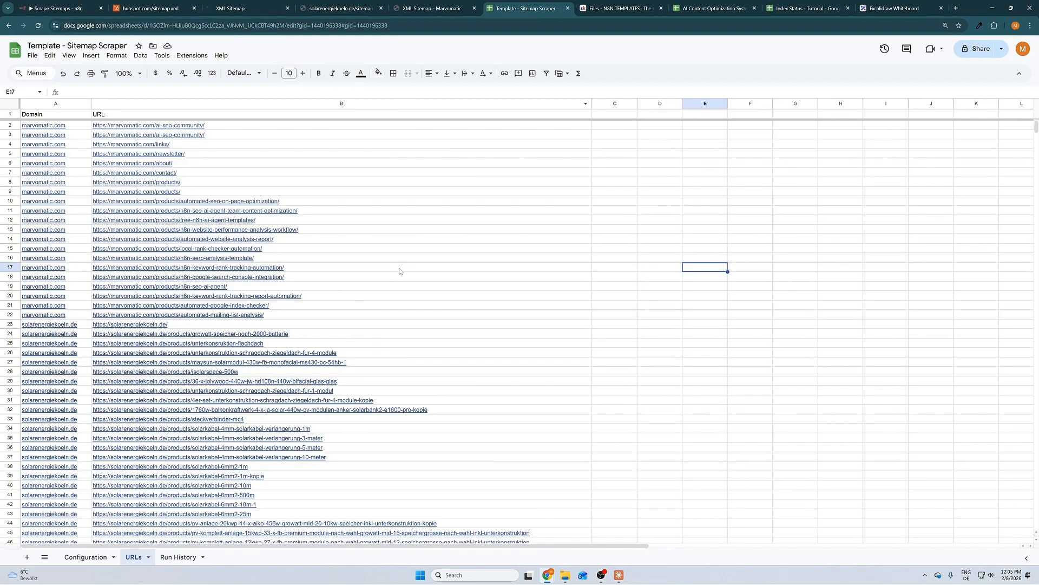
left_click(59, 8)
left_click_drag(158, 133, 807, 507)
left_click(811, 469)
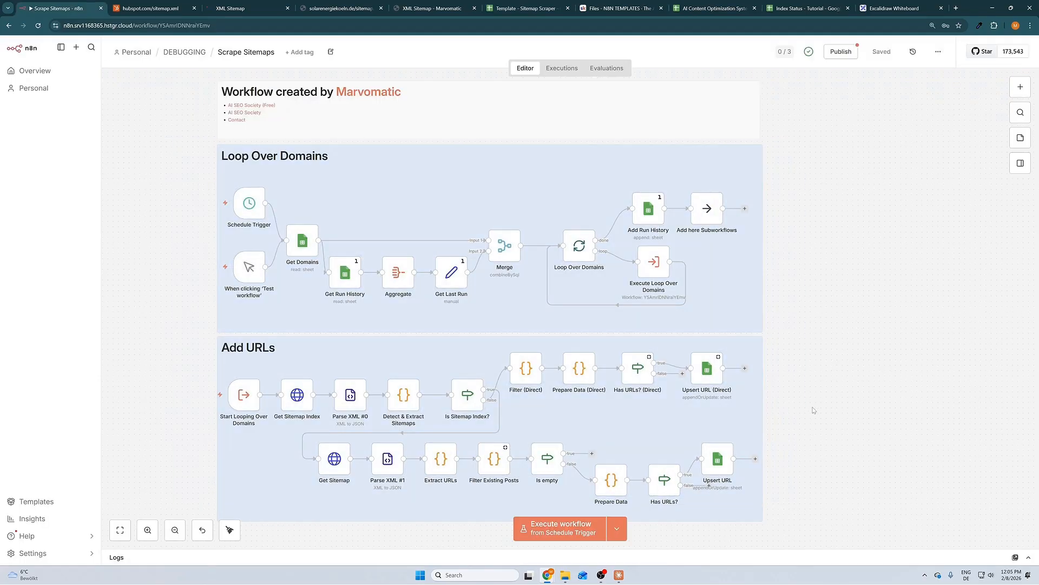
Step: Open the Configuration sheet of the Template - Sitemap Scraper spreadsheet and highlight the empty range A6:C12 under the listed domains
left_click(523, 9)
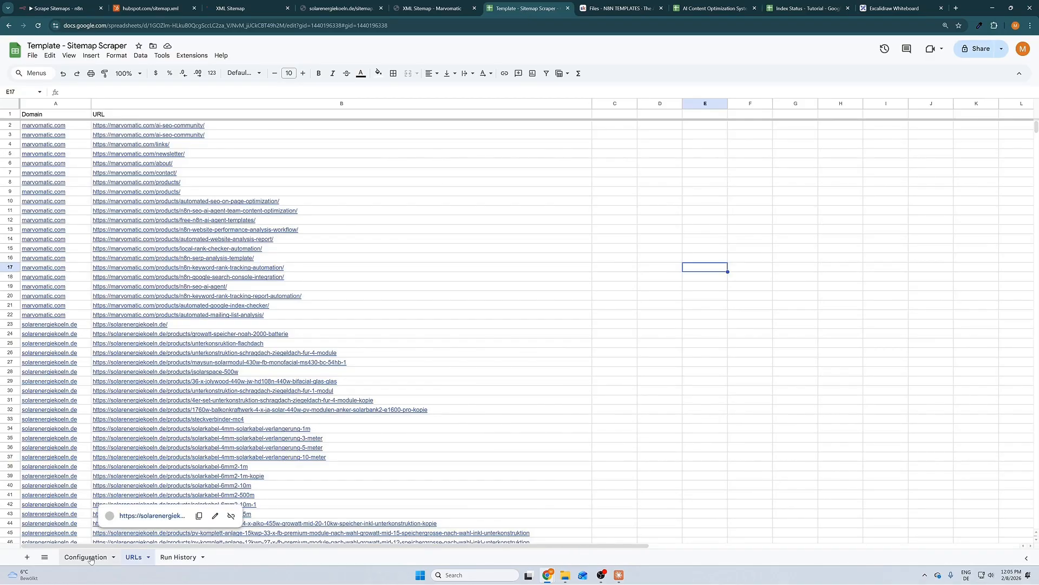
left_click(91, 558)
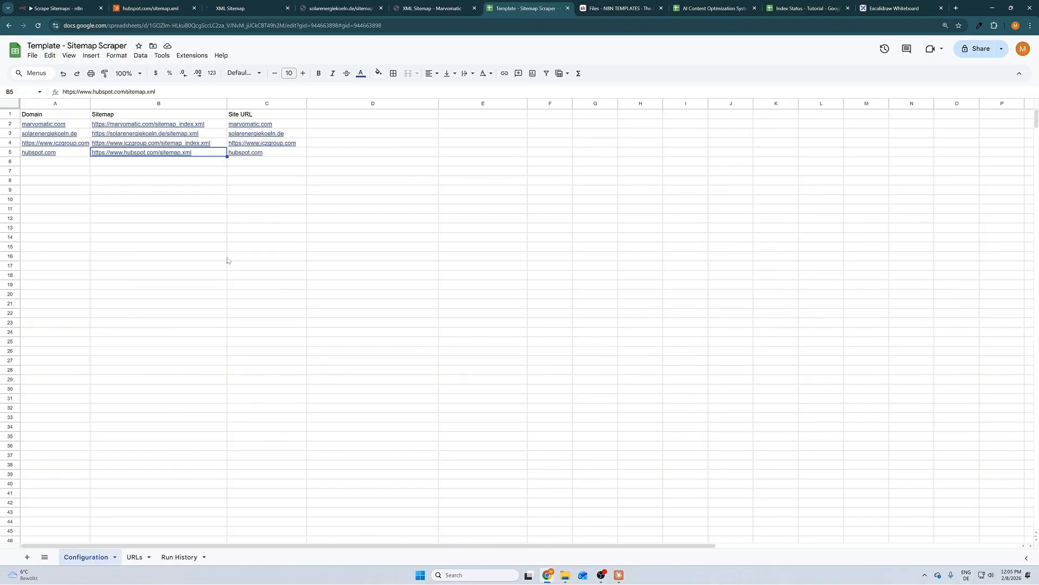
left_click(44, 162)
left_click_drag(45, 164, 258, 221)
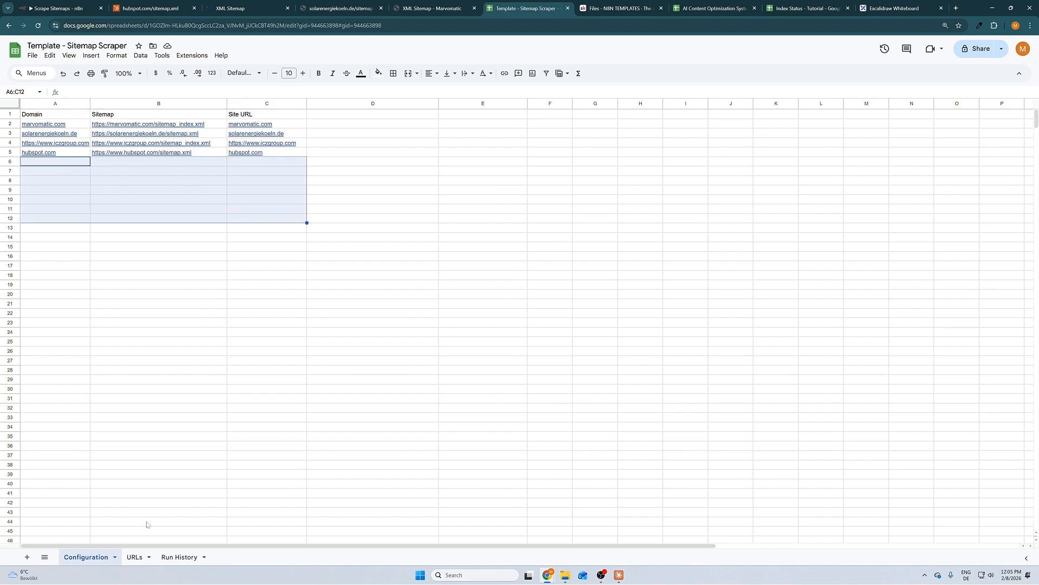
Step: Look through the scraped links on the URLs sheet and view the Run History sheet
left_click(133, 558)
scroll(232, 292, "down", 3)
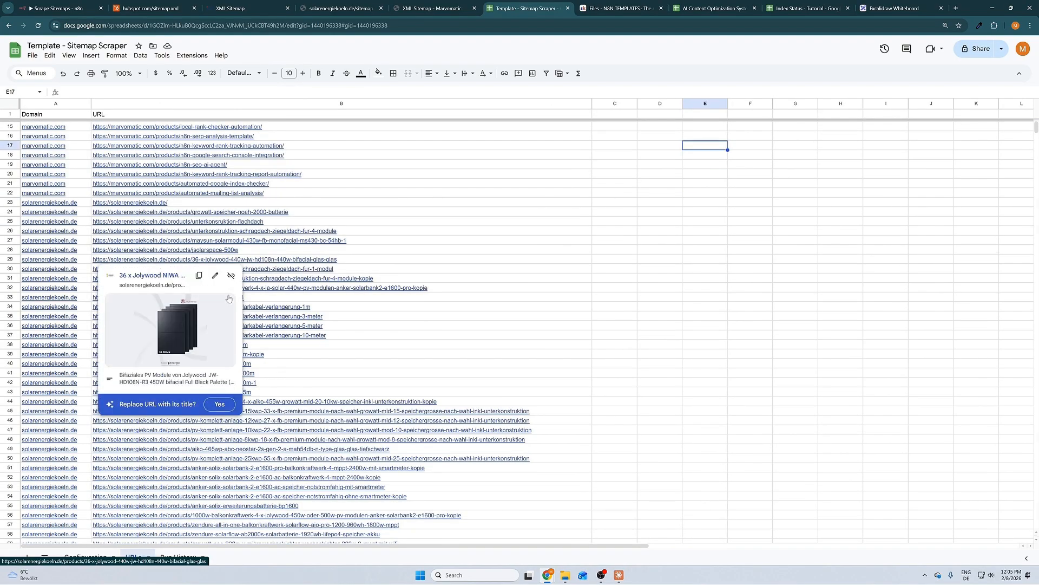
scroll(338, 353, "down", 1)
mouse_move(339, 353)
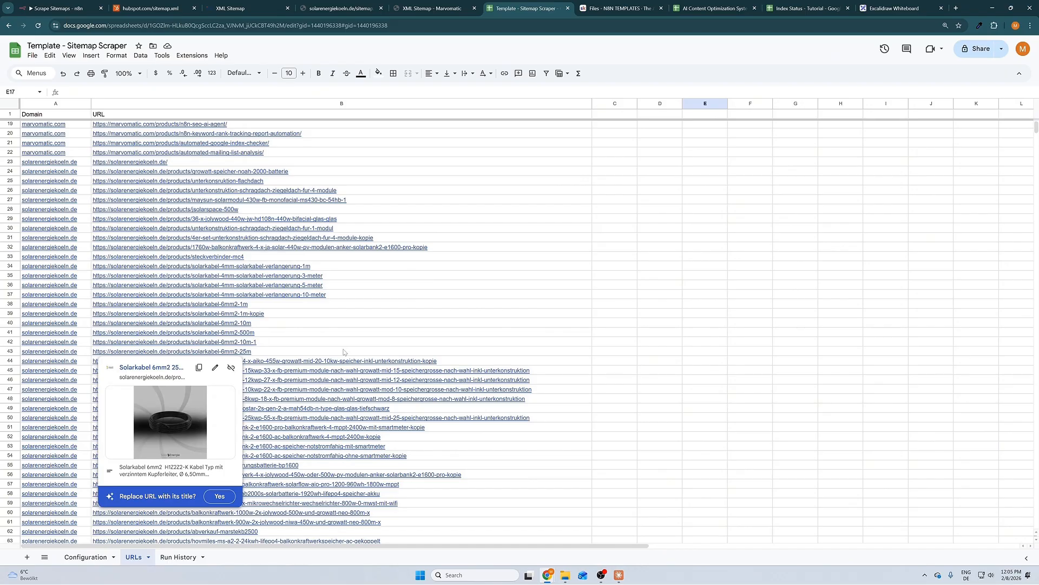
left_click(179, 557)
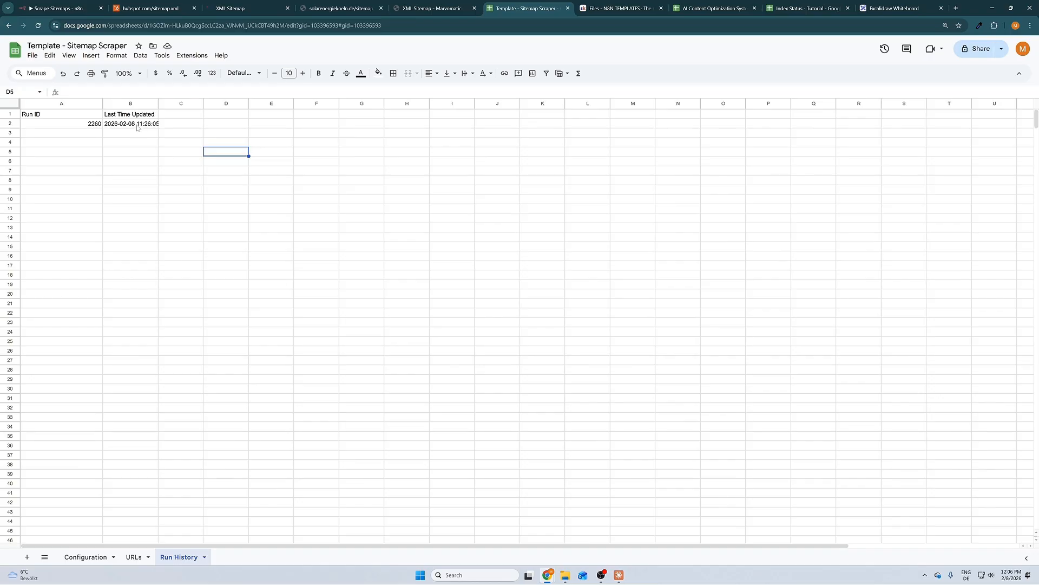
Step: Return to the Scrape Sitemaps workflow in n8n and highlight all nodes of the Loop Over Domains and Add URLs sections
key("ctrl+1")
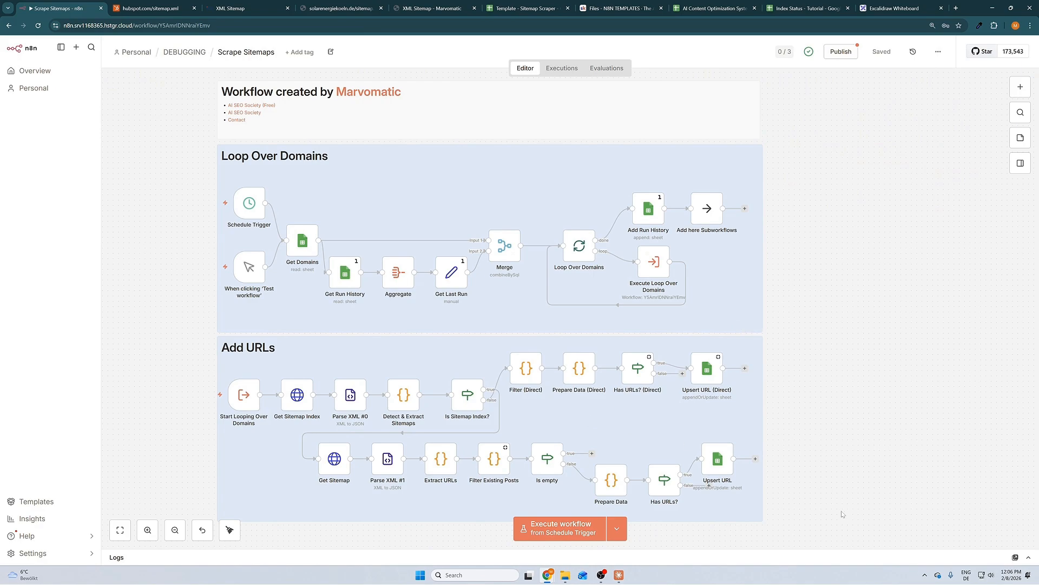
left_click_drag(845, 515, 408, 434)
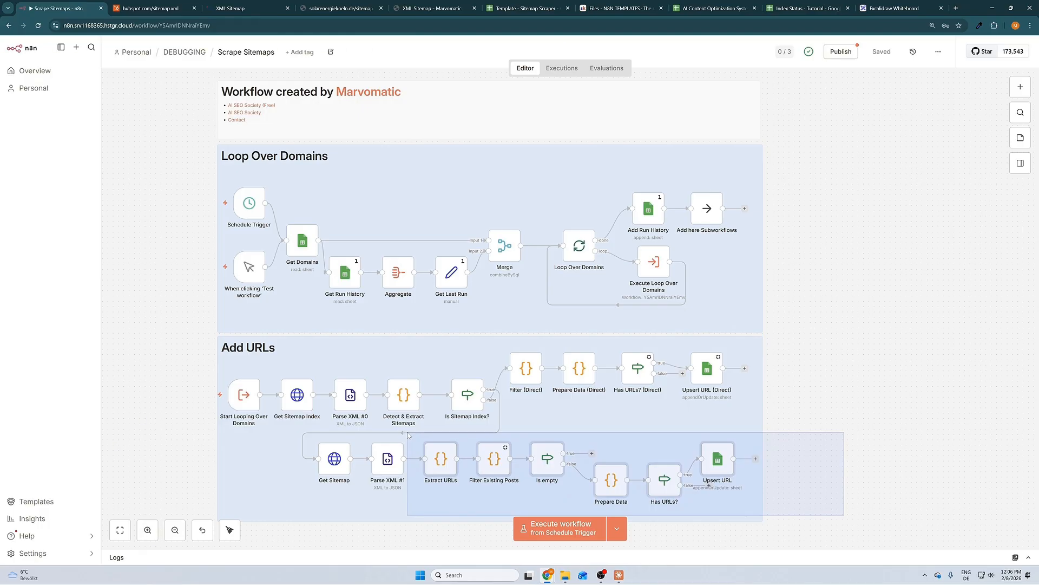
left_click_drag(407, 434, 199, 169)
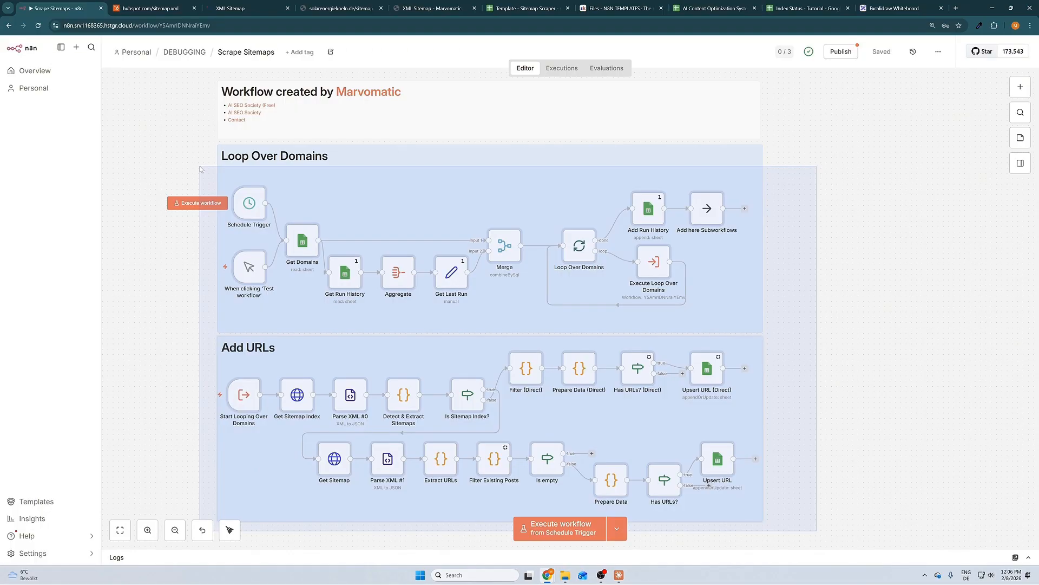
left_click_drag(200, 170, 200, 168)
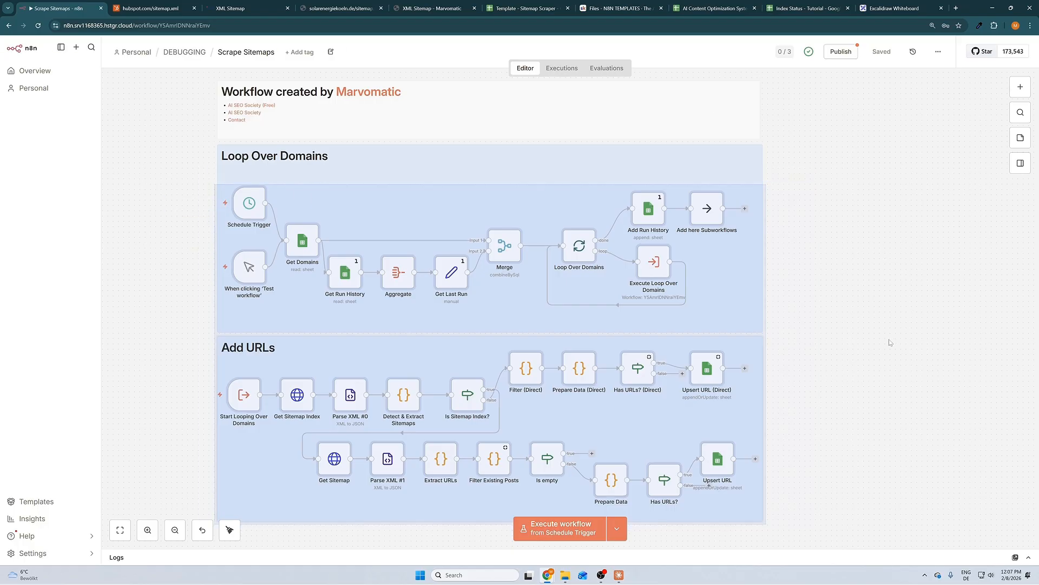
Step: Switch to the Excalidraw whiteboard and highlight the Sitemap Scraper block at the base of the diagram
left_click(922, 3)
left_click_drag(747, 313, 321, 253)
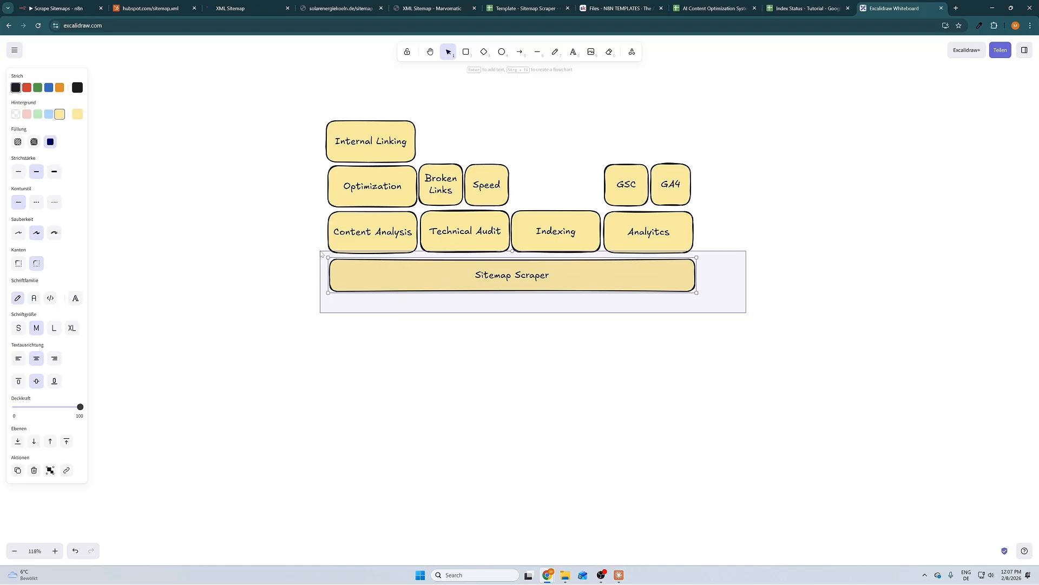
left_click_drag(322, 253, 322, 254)
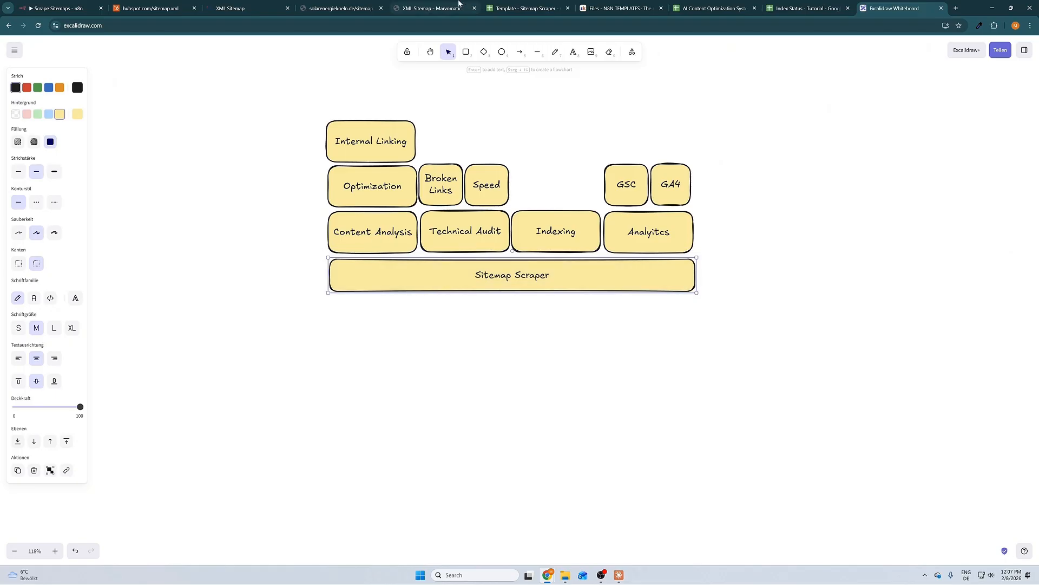
Step: View the marvomatic.com sitemap index and its page sitemap, and return to the URLs sheet of the Template - Sitemap Scraper spreadsheet
left_click(432, 8)
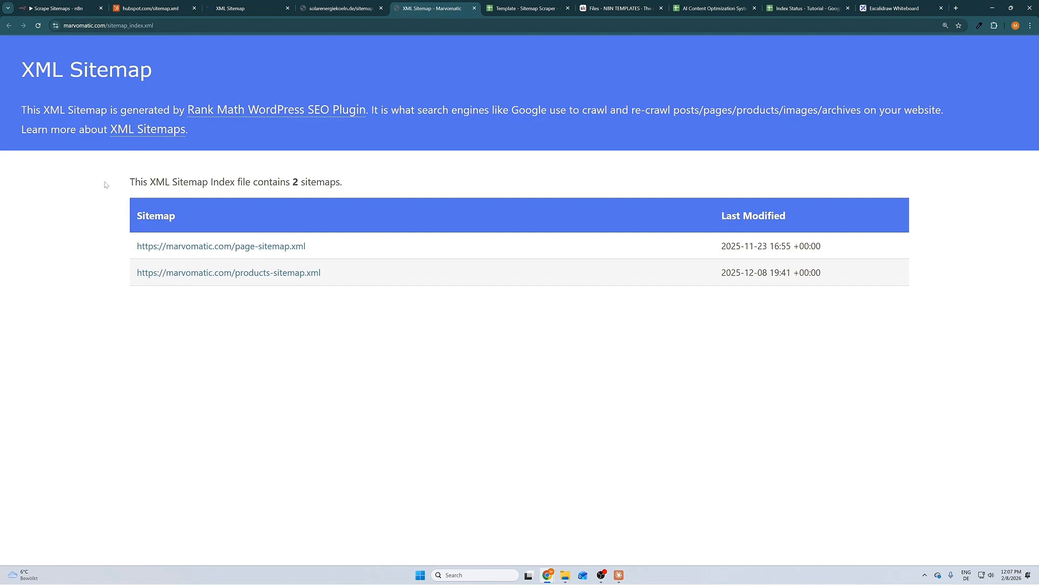
left_click_drag(103, 165, 368, 184)
key("ctrl+a")
left_click(473, 361)
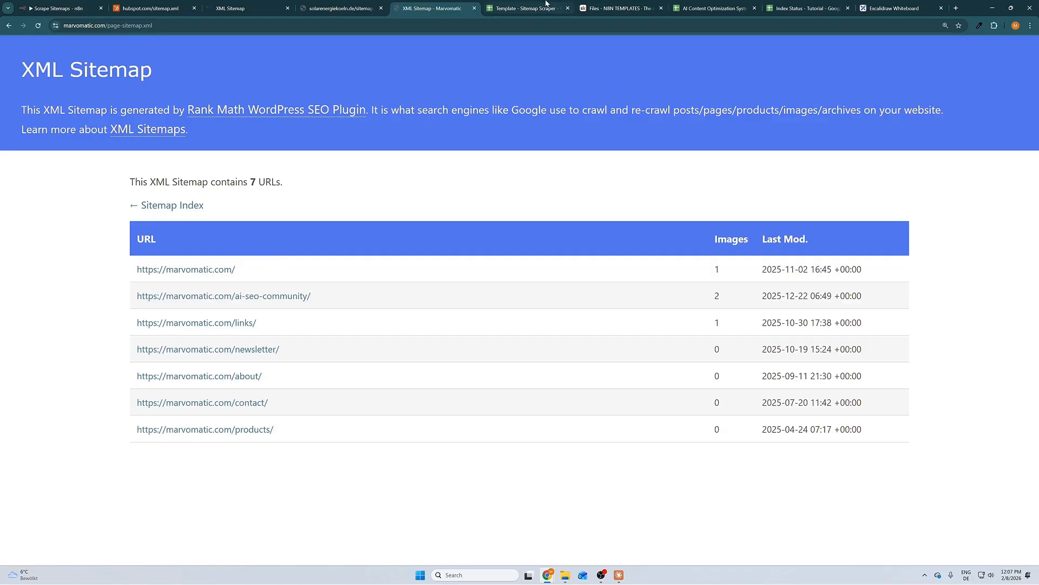
left_click(525, 8)
left_click(133, 557)
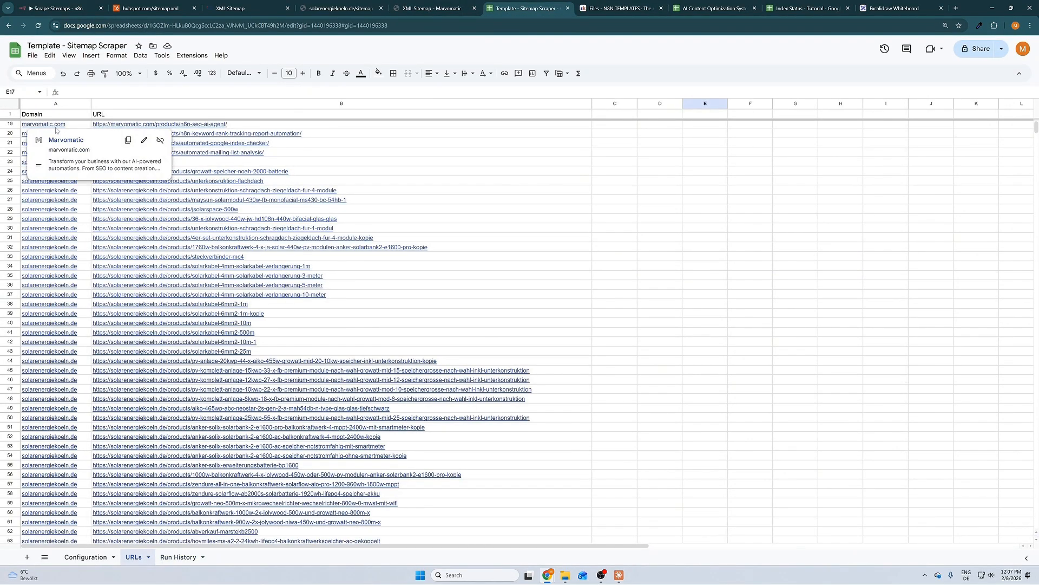
Step: Return to the Excalidraw whiteboard and highlight the Indexing block and the group of analytics blocks with GSC and GA4
left_click(879, 9)
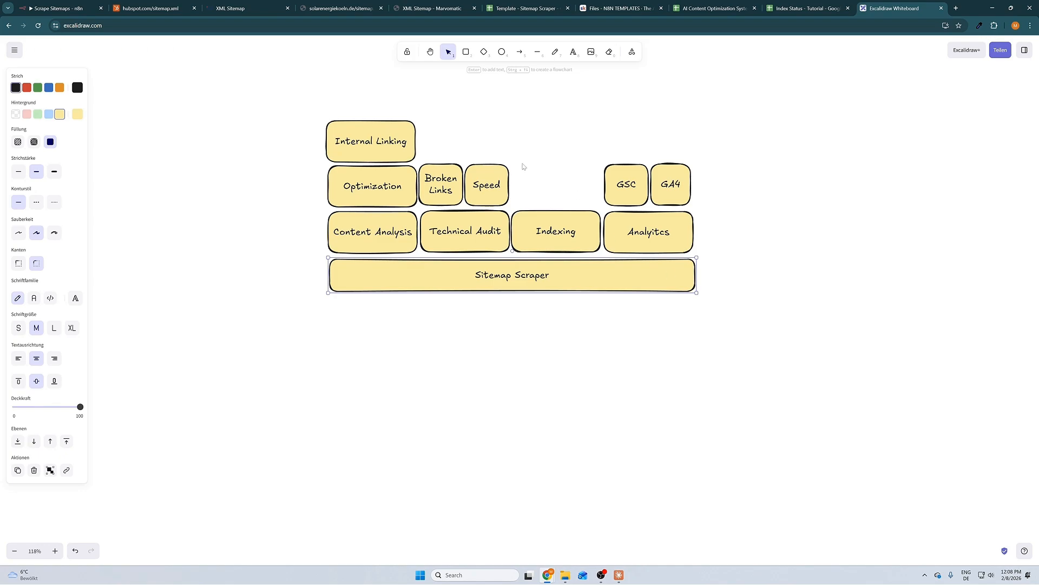
left_click_drag(508, 156, 618, 319)
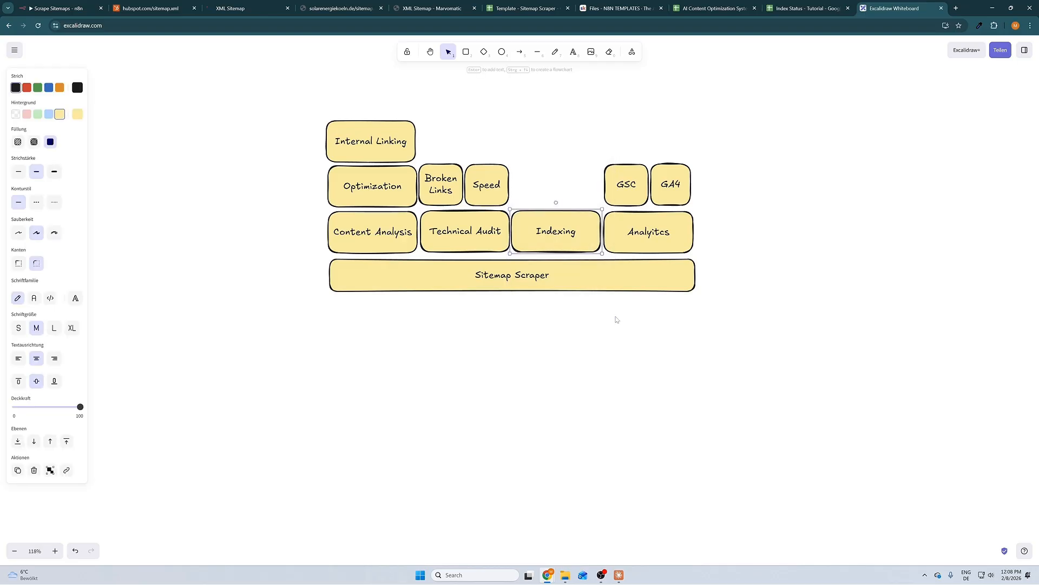
left_click_drag(735, 258, 611, 157)
Step: Correct the spelling of the label on the block beneath GSC and GA4 to "Analytics"
double_click(660, 222)
left_click(659, 222)
key("BackSpace")
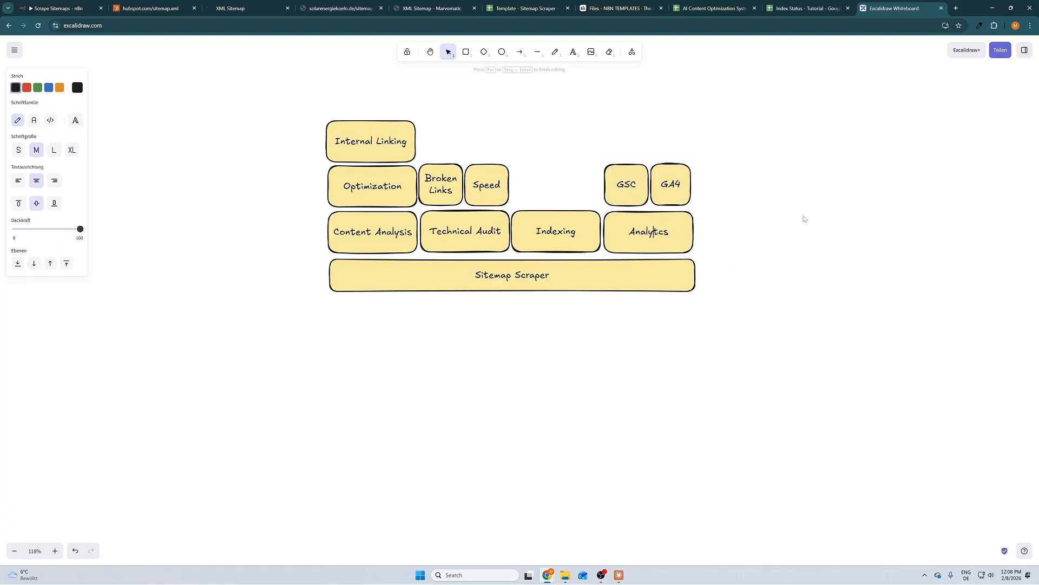
type("i")
left_click(805, 219)
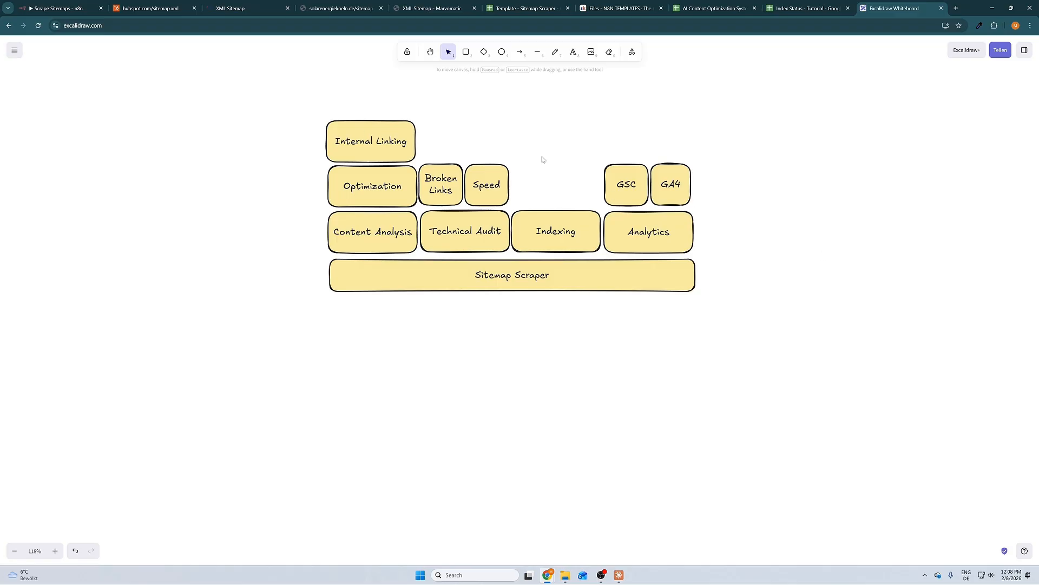
Step: Highlight the Analytics, GSC and GA4 blocks together and go back to the URLs sheet of the Template - Sitemap Scraper spreadsheet
left_click_drag(585, 138, 791, 325)
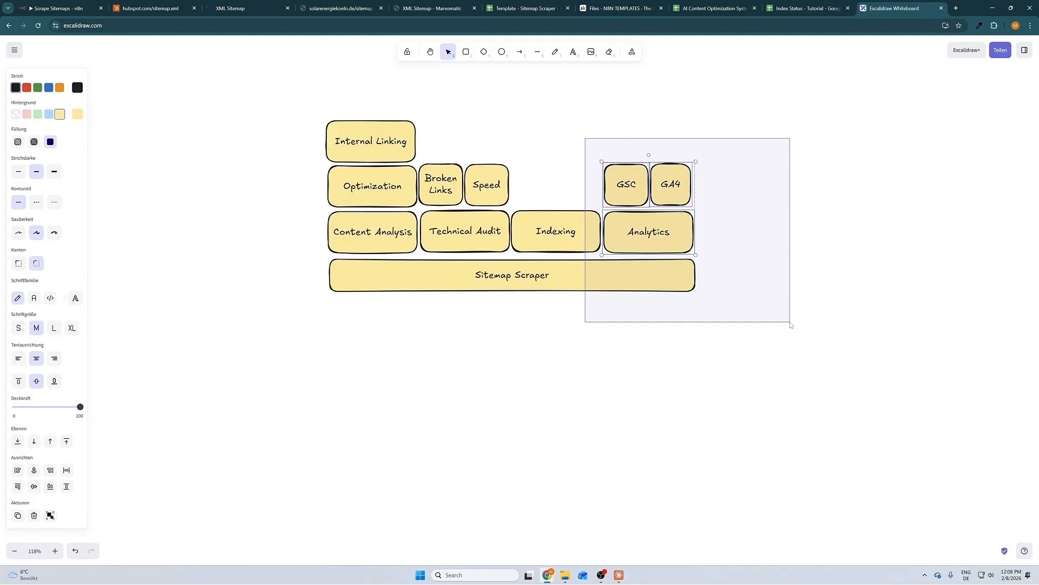
left_click_drag(791, 325, 790, 323)
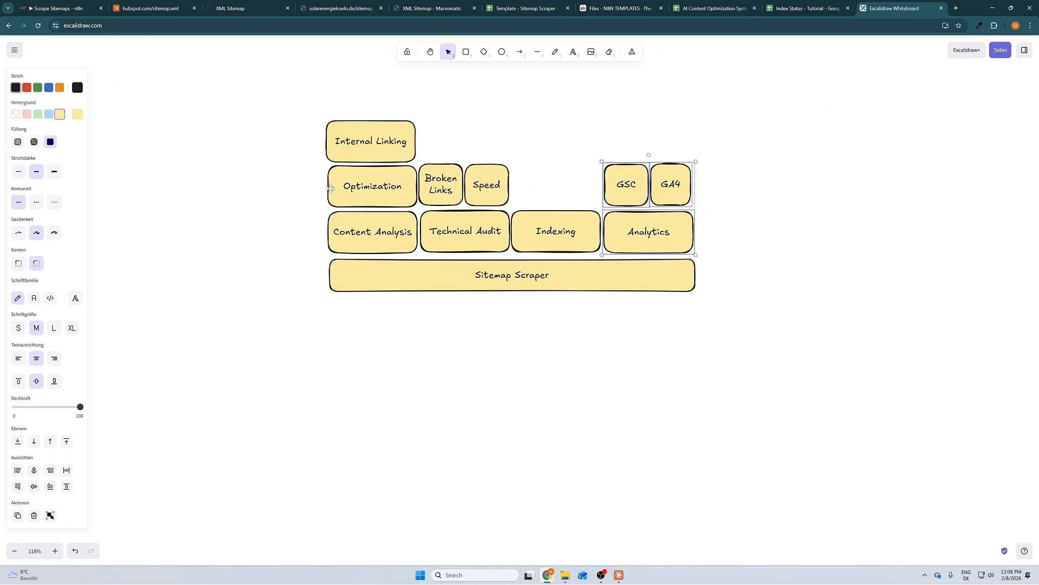
left_click(505, 9)
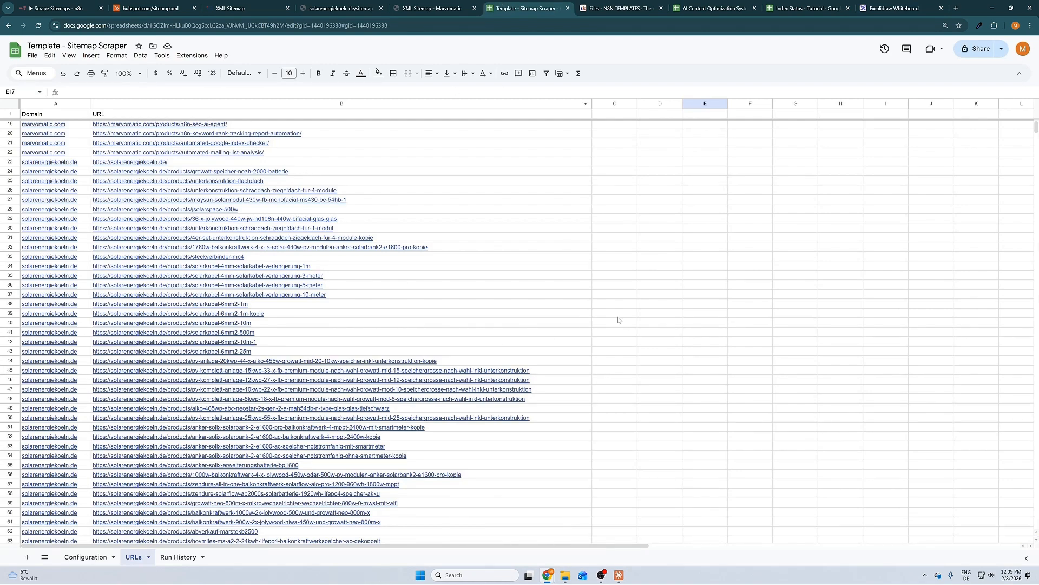
mouse_move(401, 298)
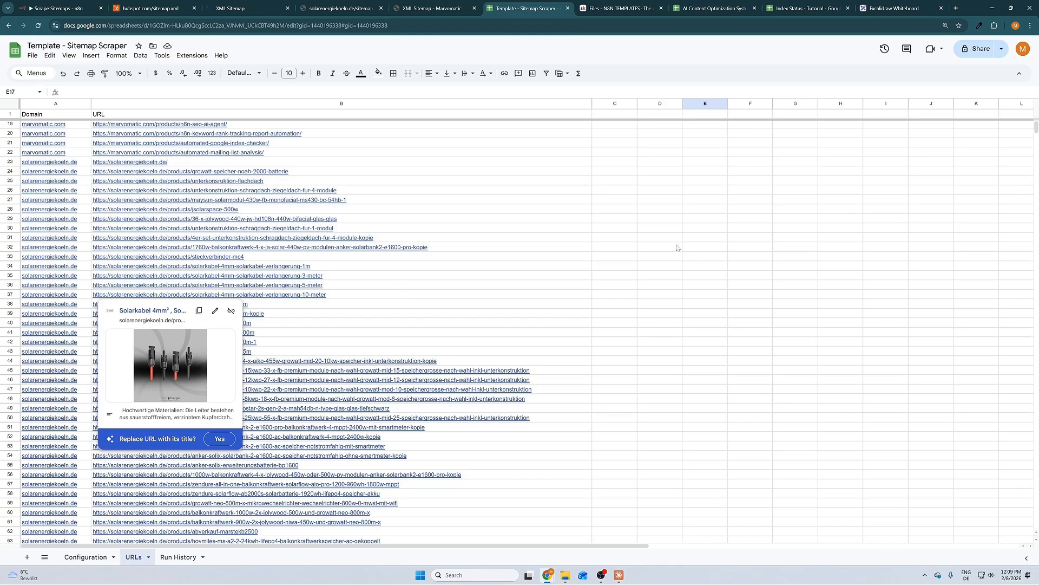
Step: View the AI Content Optimization System - Guide spreadsheet and open that system's Introduction lesson in the Skool N8N TEMPLATES course
left_click(709, 13)
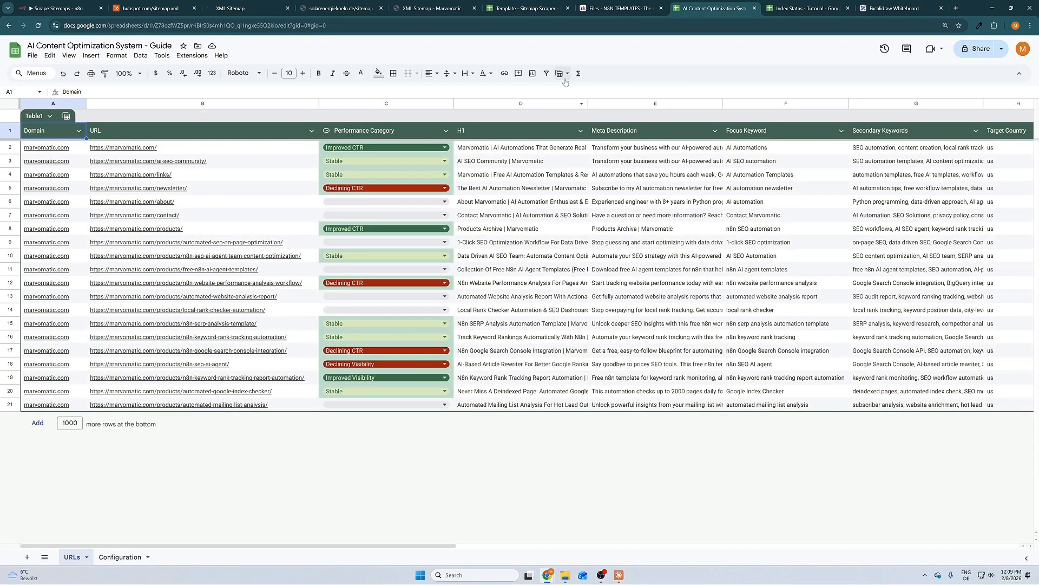
left_click(620, 9)
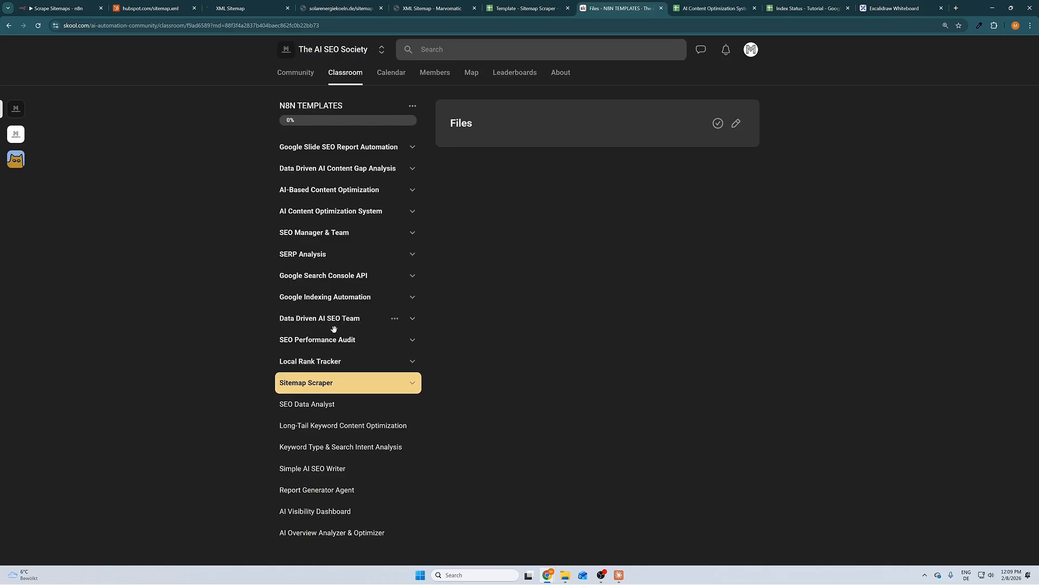
left_click(403, 213)
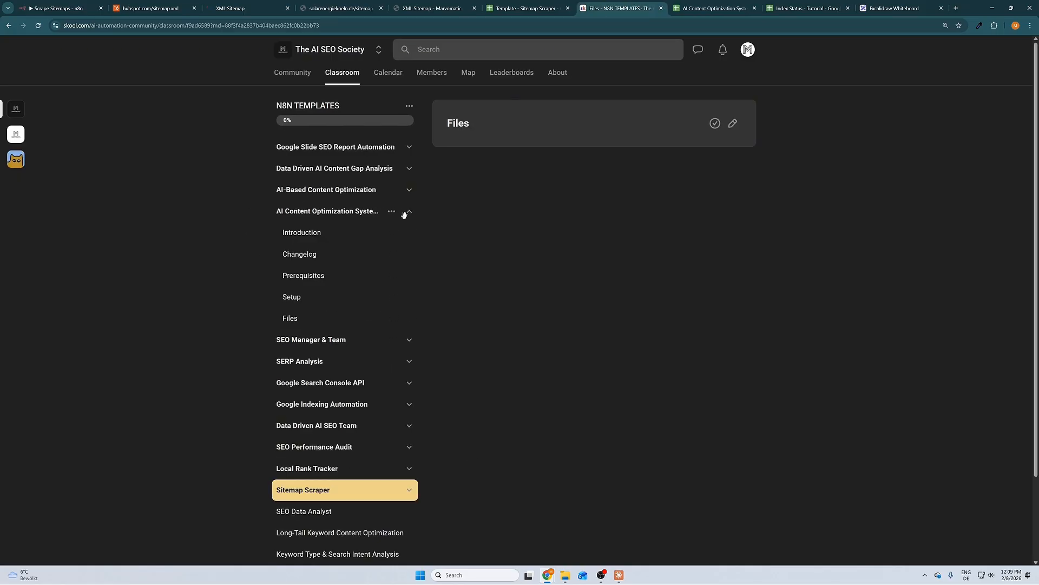
left_click(287, 253)
left_click(313, 233)
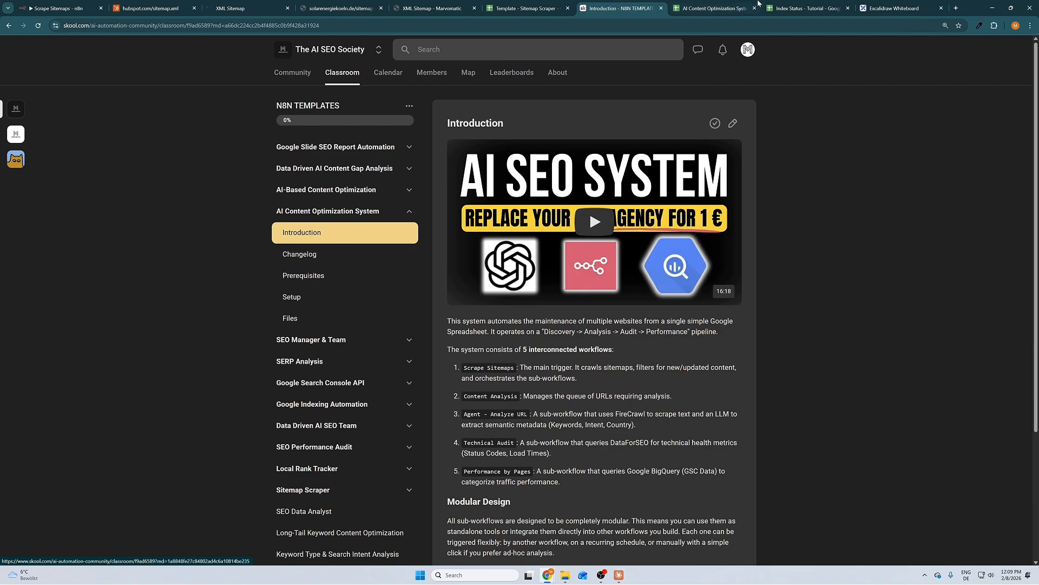
Step: Examine the AI Content Optimization System - Guide spreadsheet's columns from Performance Category and keywords through the technical audit fields to Canonical
left_click(685, 7)
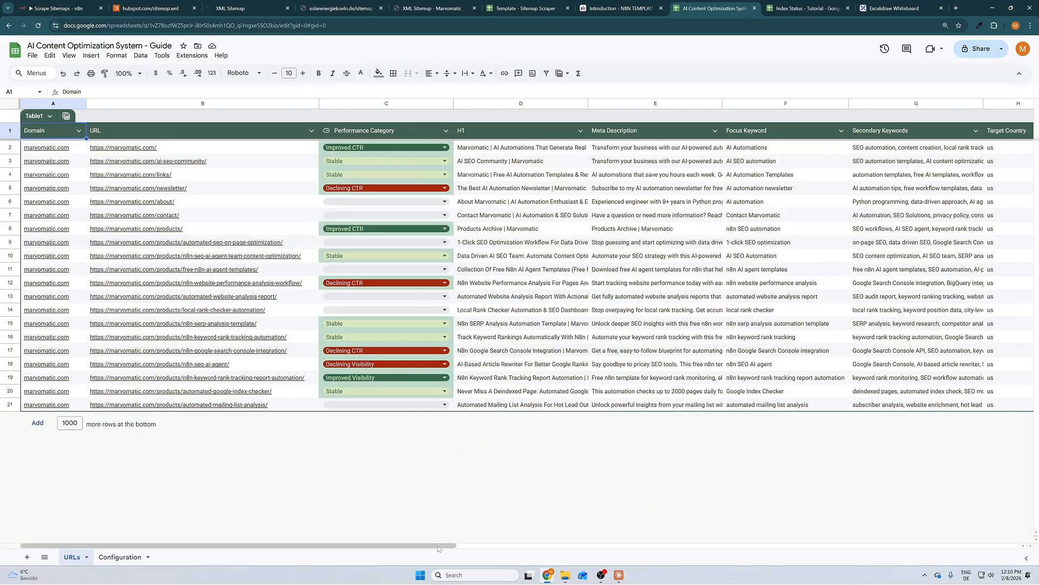
left_click_drag(438, 545, 533, 546)
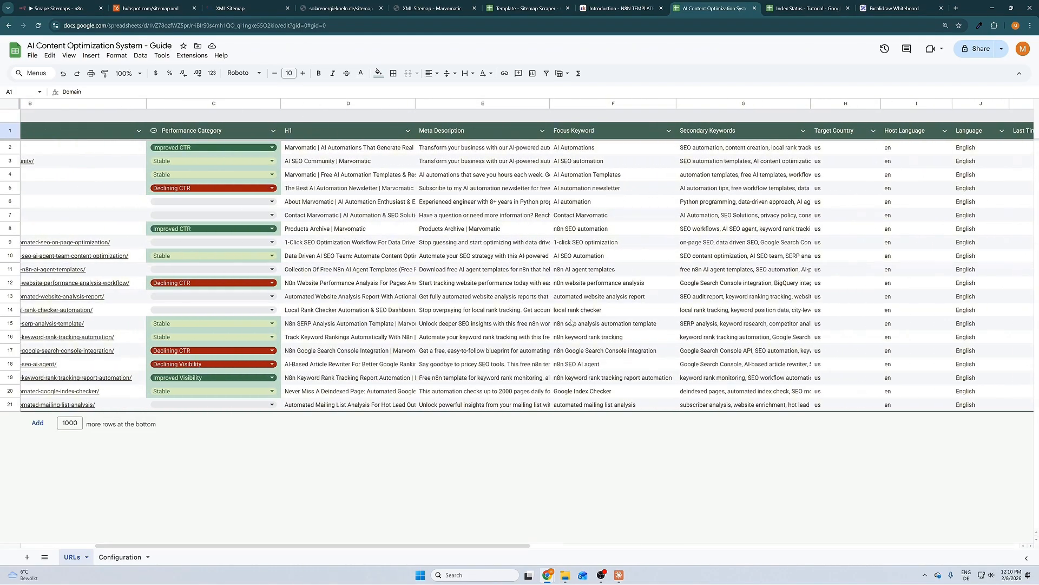
left_click_drag(406, 546, 523, 551)
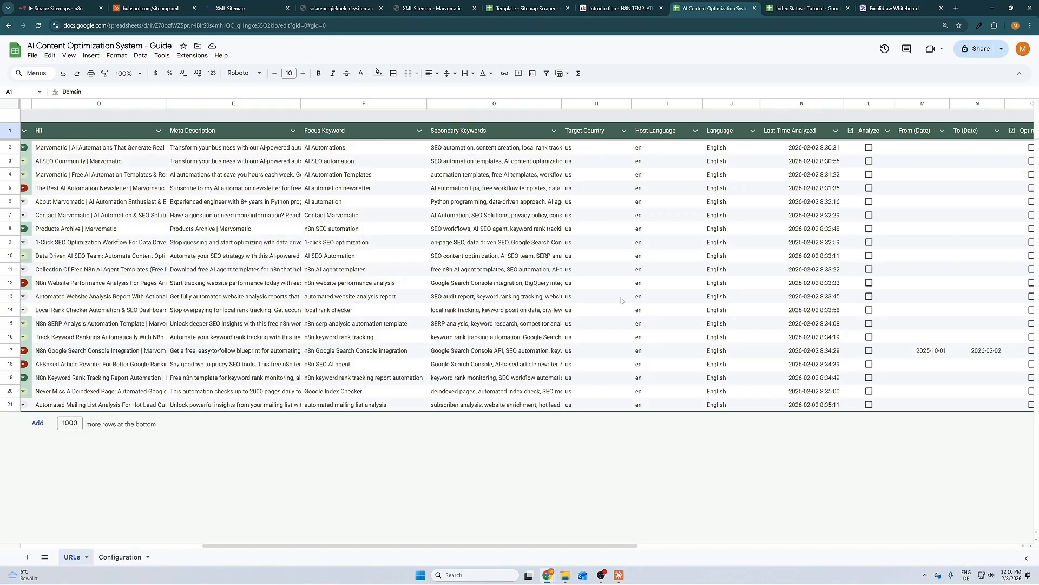
scroll(621, 300, "right", 3)
left_click_drag(476, 102, 560, 99)
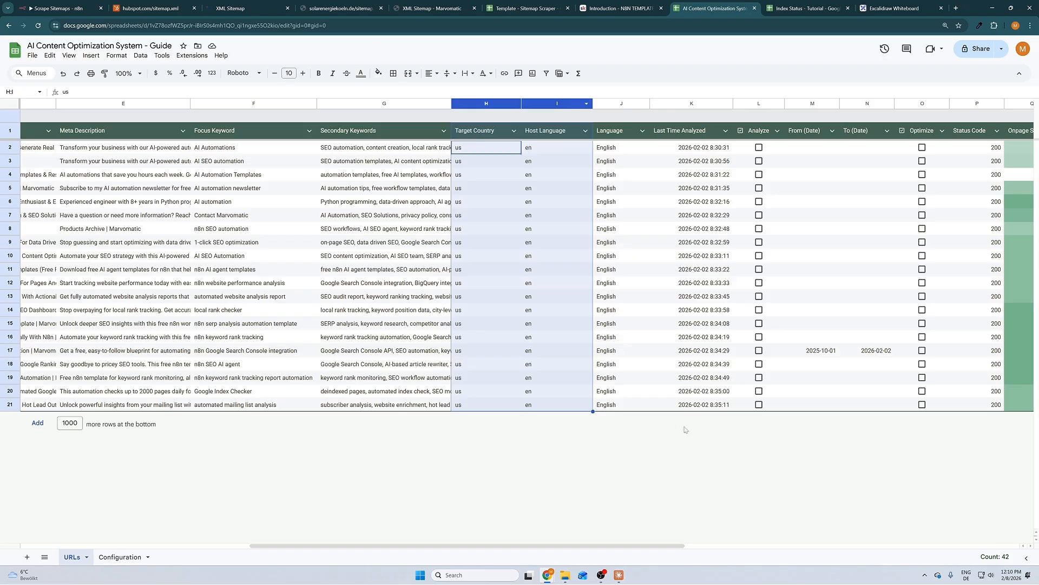
left_click_drag(665, 545, 917, 535)
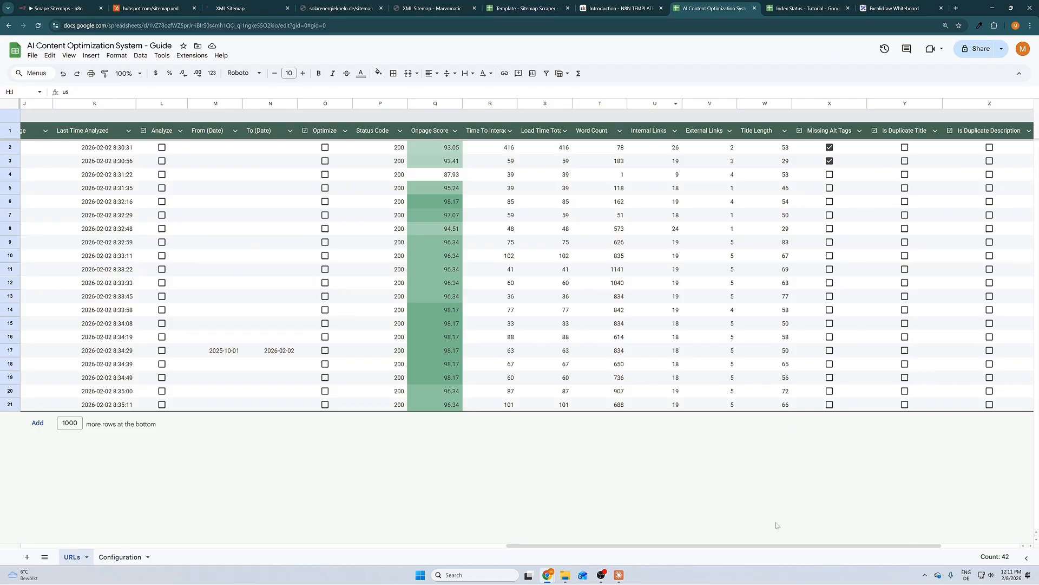
left_click_drag(717, 547, 863, 554)
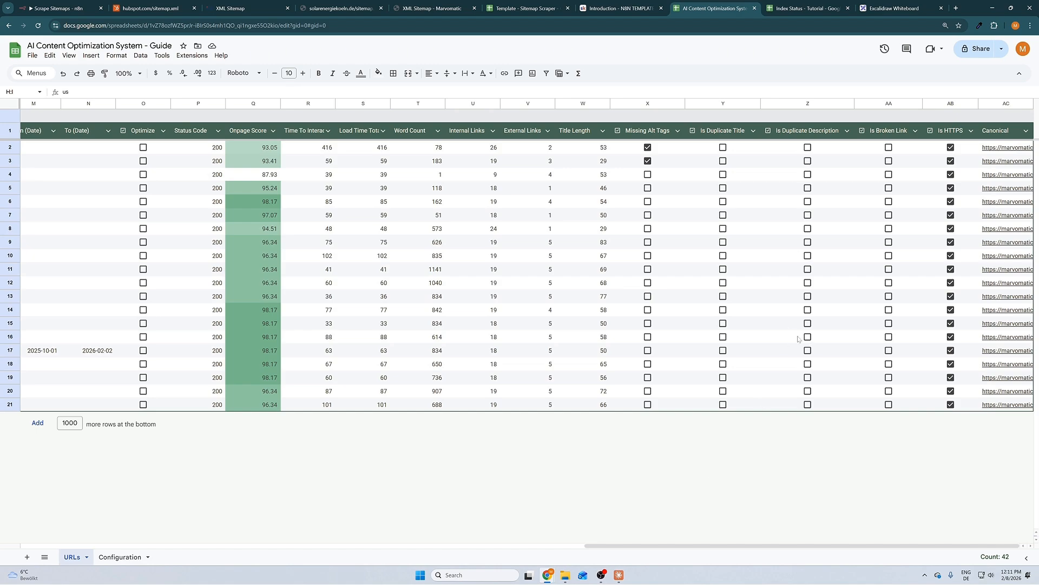
Step: View the Index Status - Tutorial spreadsheet's Configuration sheet and highlight the Loop Over Domains and Add URLs sections in the n8n workflow
left_click(805, 10)
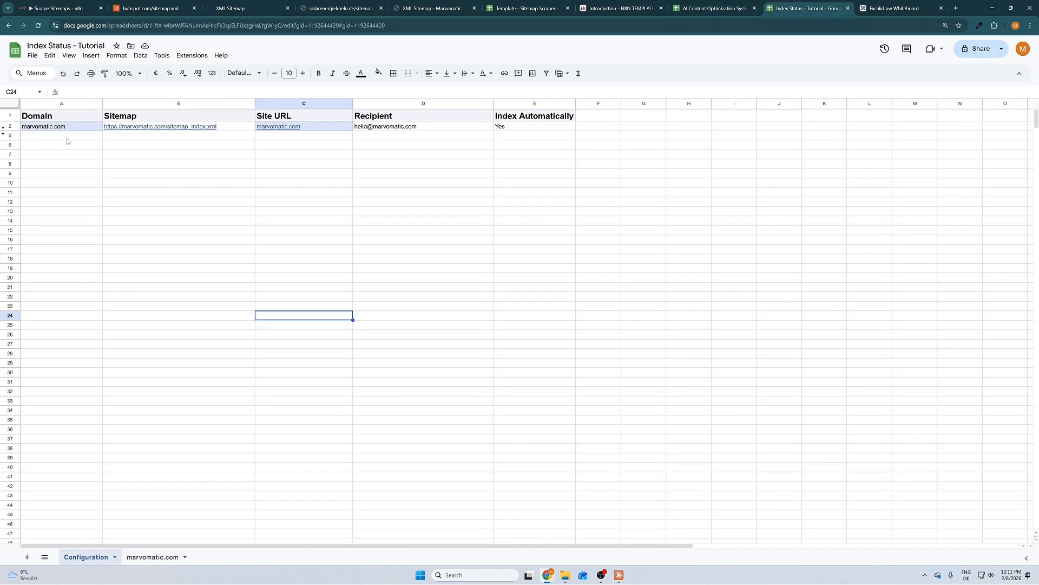
left_click(61, 9)
left_click_drag(179, 144, 833, 528)
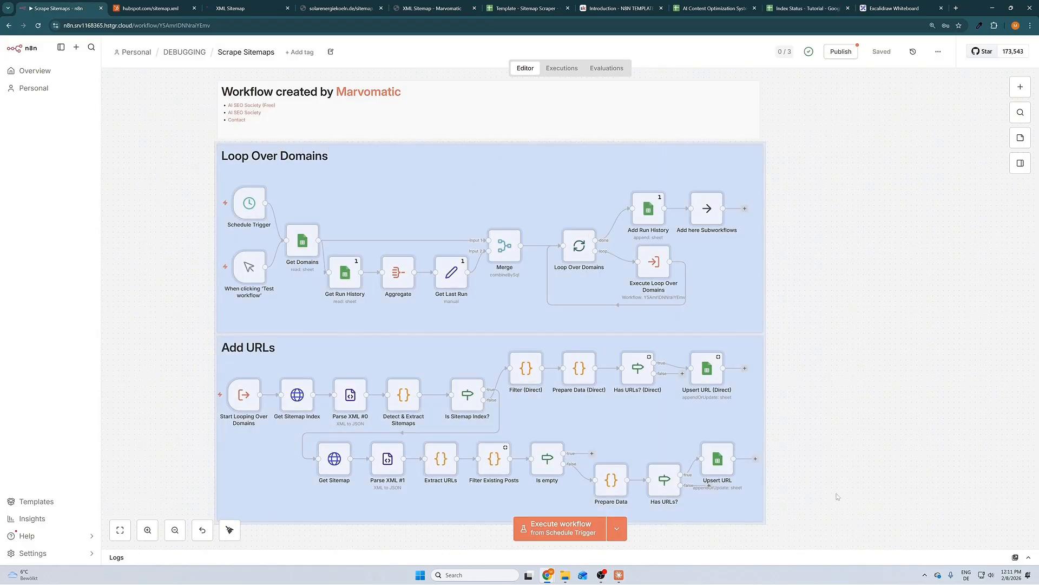
Step: Review the marvomatic.com sheet of the Index Status - Tutorial spreadsheet and highlight the Sitemap Scraper block on the Excalidraw whiteboard
left_click(723, 4)
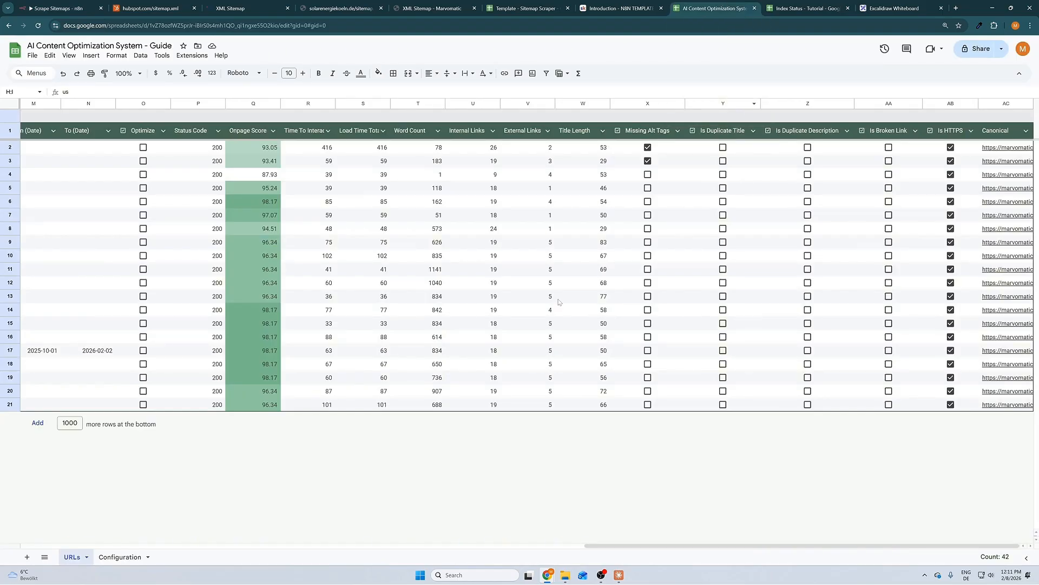
left_click(803, 4)
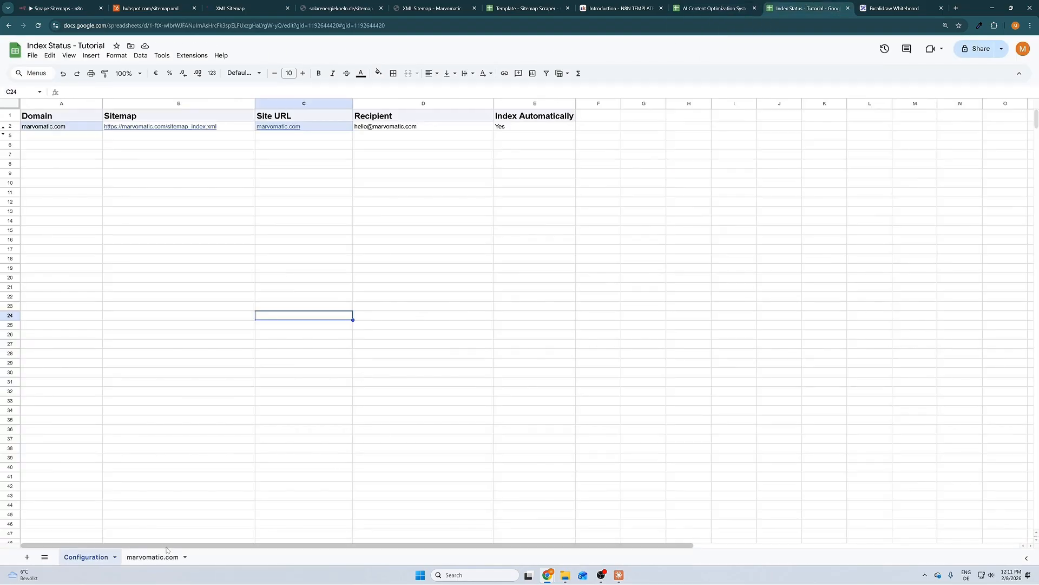
left_click(153, 556)
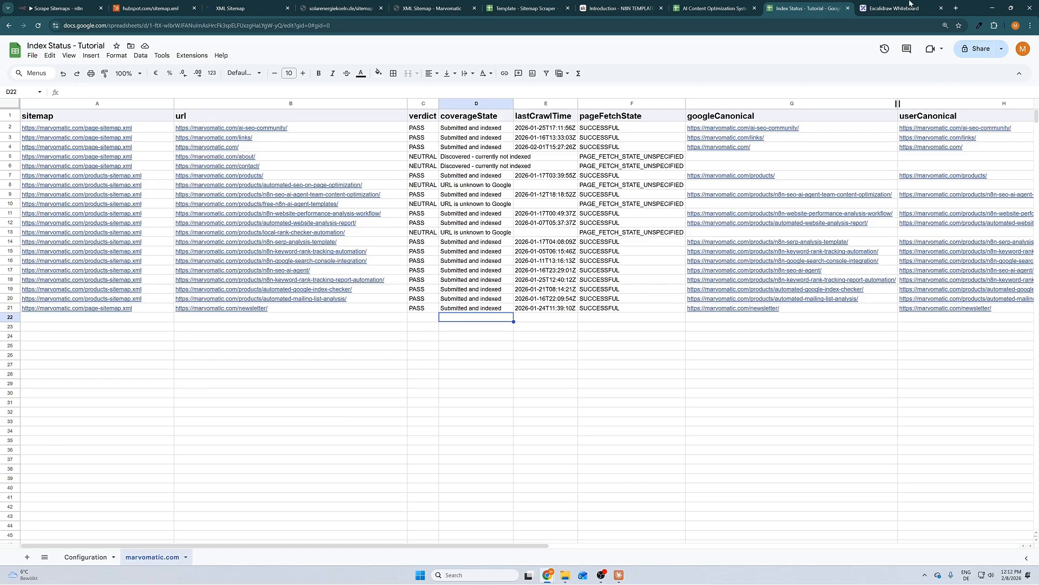
left_click(894, 8)
left_click_drag(789, 301, 302, 260)
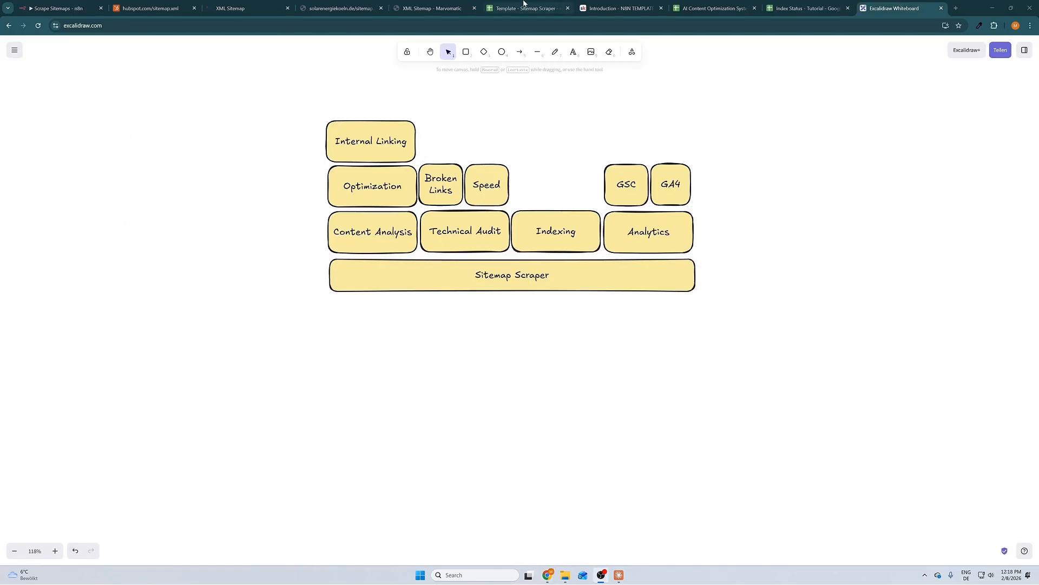
Step: Delete all domain and URL entries below the header row in the URLs sheet of the Template - Sitemap Scraper spreadsheet
left_click(527, 8)
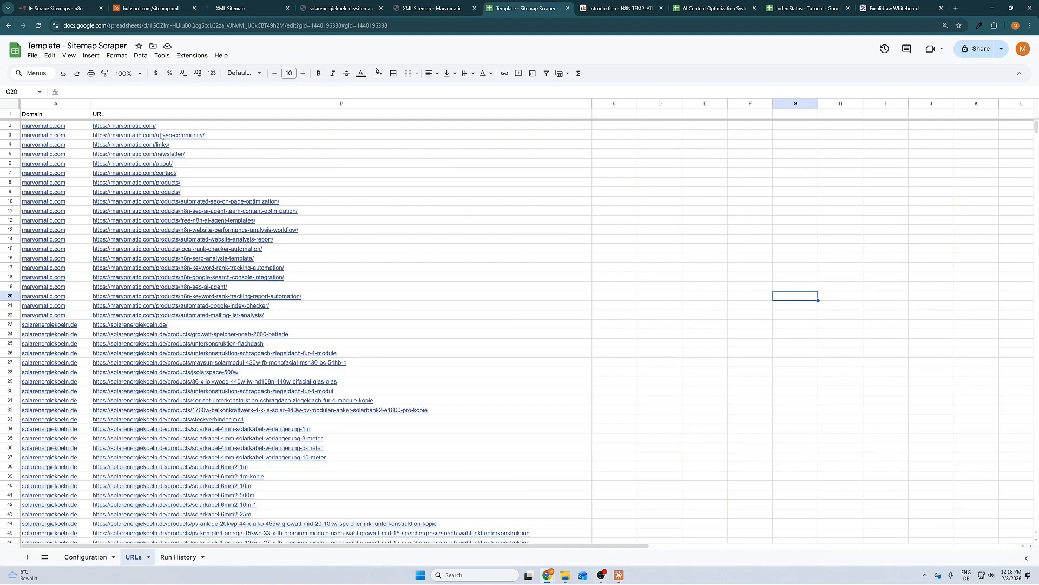
left_click(76, 127)
key("shift+Right")
key("ctrl+shift+Down")
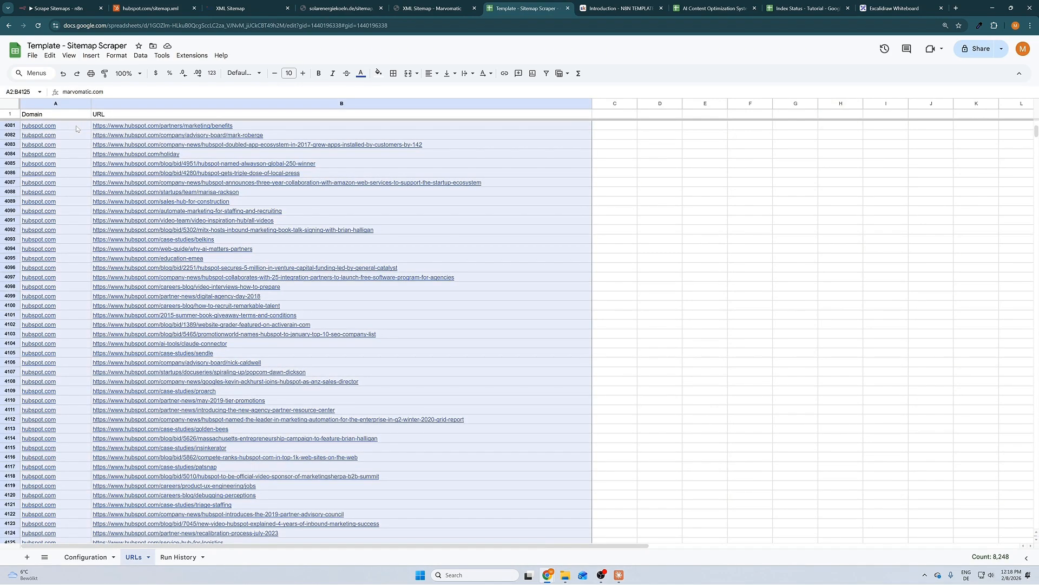
key("Delete")
Step: Clear the Run ID and Last Time Updated entries in row 2 of the Run History sheet
left_click(168, 555)
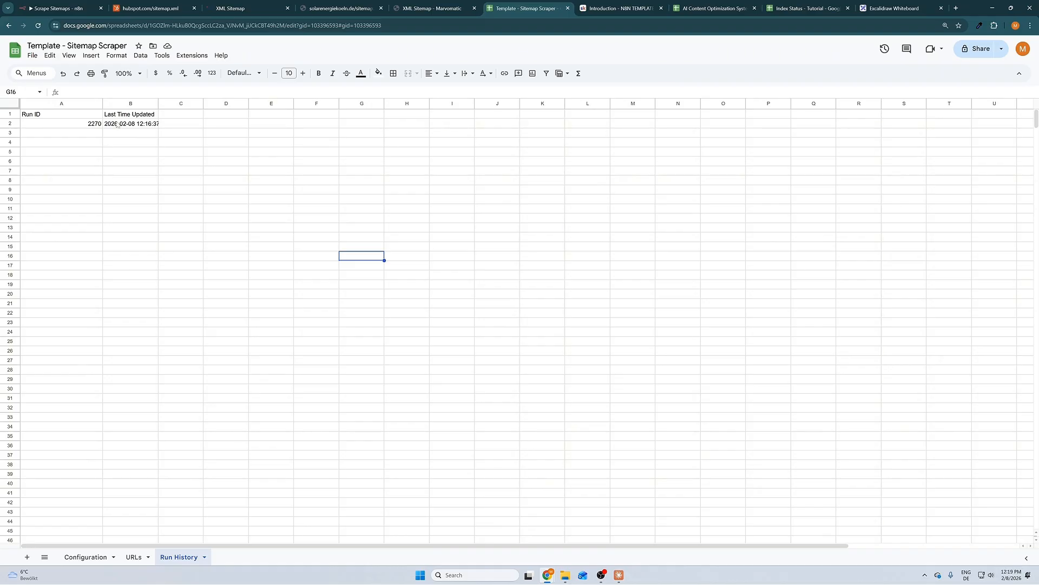
left_click_drag(89, 125, 128, 123)
key("Delete")
key("ctrl+z")
left_click(155, 181)
key("Delete")
left_click(266, 208)
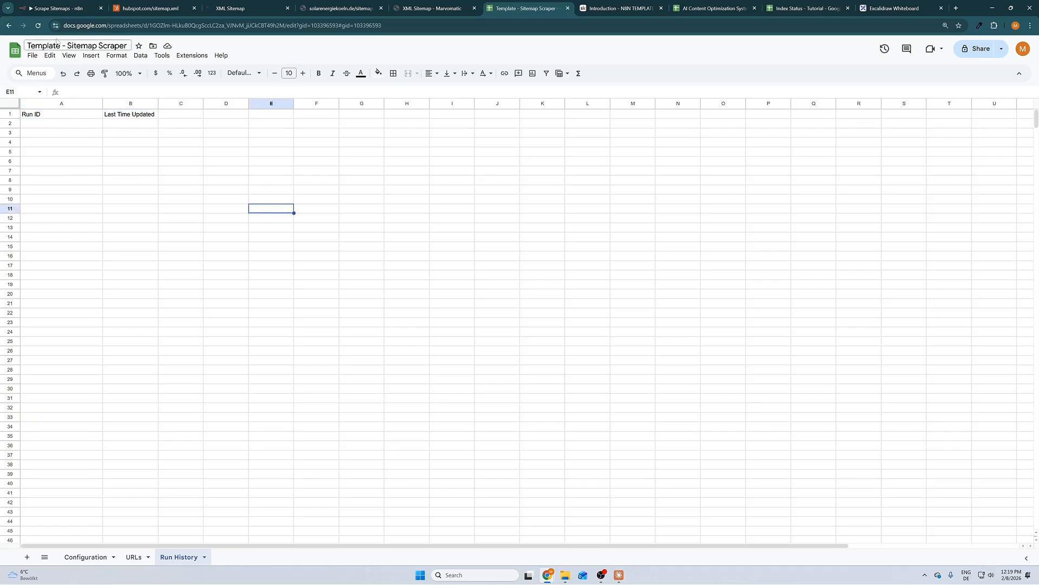
Step: Execute the Scrape Sitemaps workflow in n8n from the Schedule Trigger
left_click(72, 7)
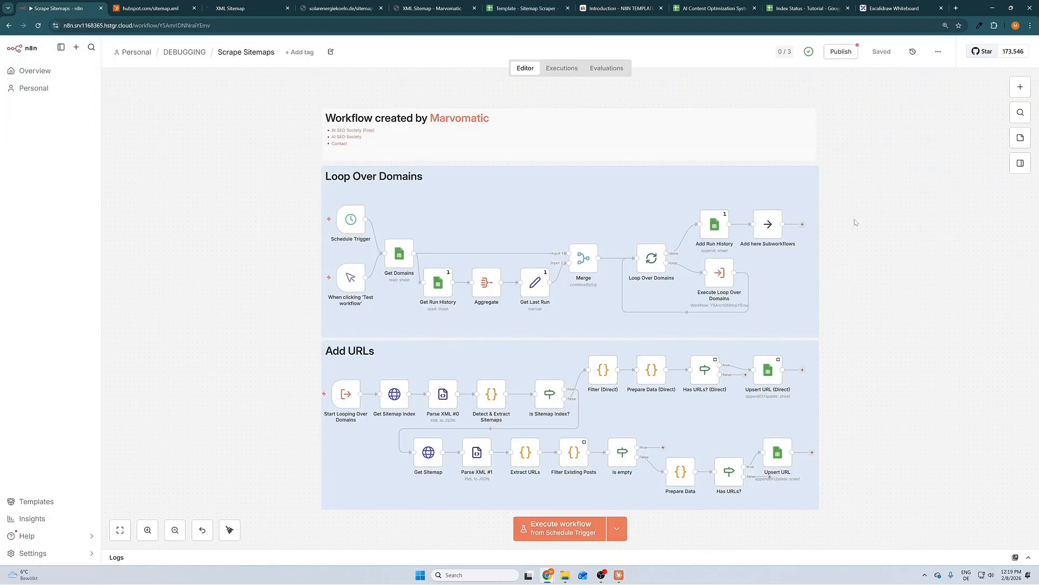
scroll(844, 233, "right", 3)
left_click(567, 530)
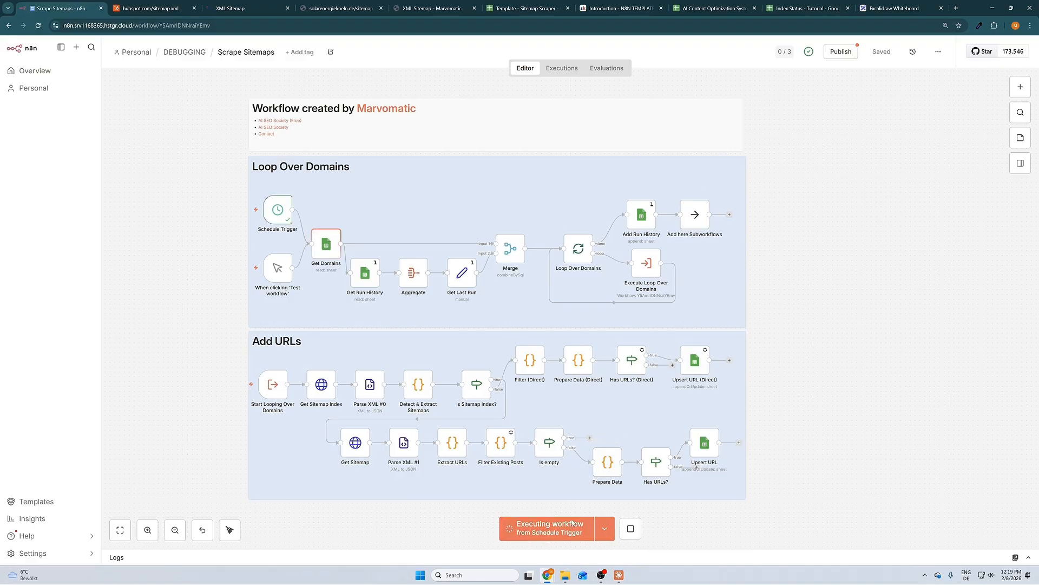
left_click_drag(229, 183, 313, 237)
left_click_drag(812, 260, 678, 185)
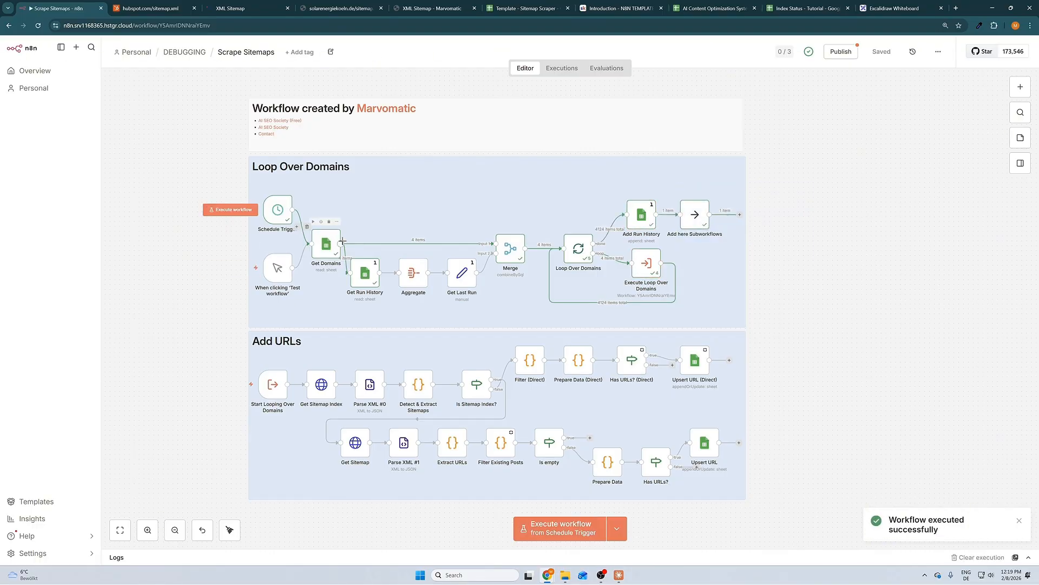
Step: Inspect the Get Domains node's output and compare it with rows 2 to 5 of the template spreadsheet's Configuration sheet
double_click(327, 246)
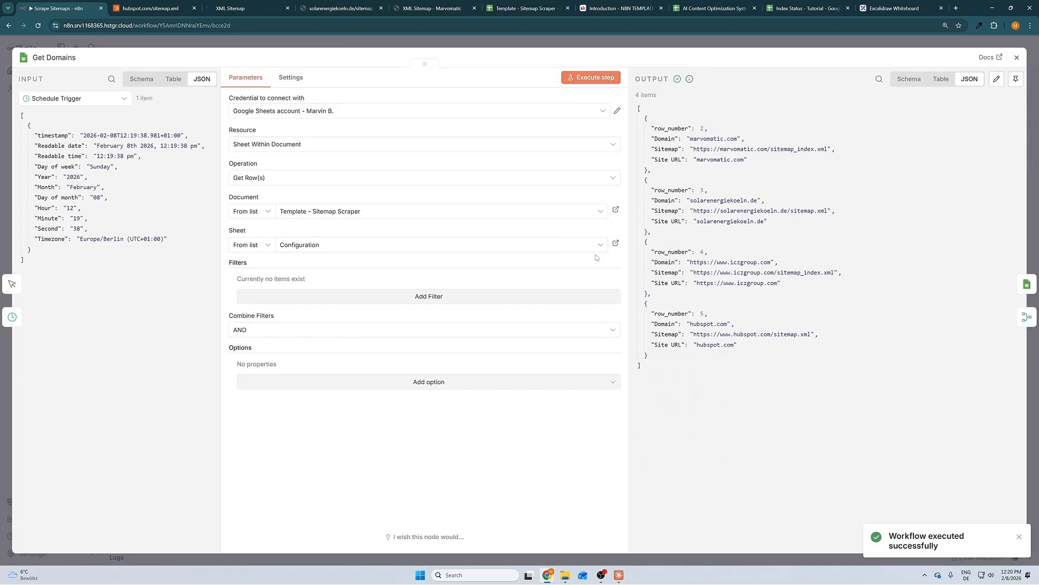
left_click(520, 8)
left_click(86, 557)
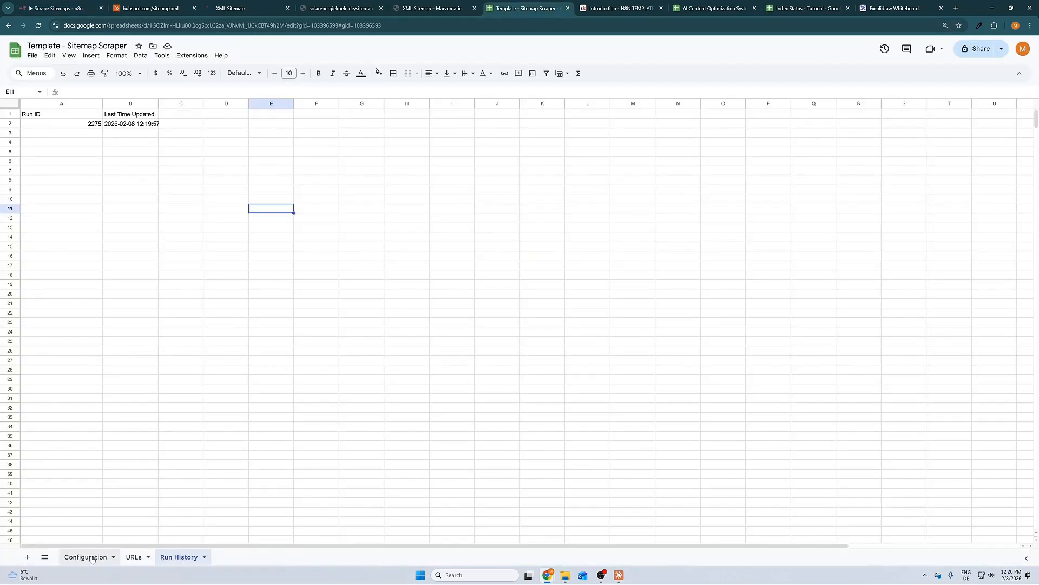
left_click_drag(9, 124, 15, 154)
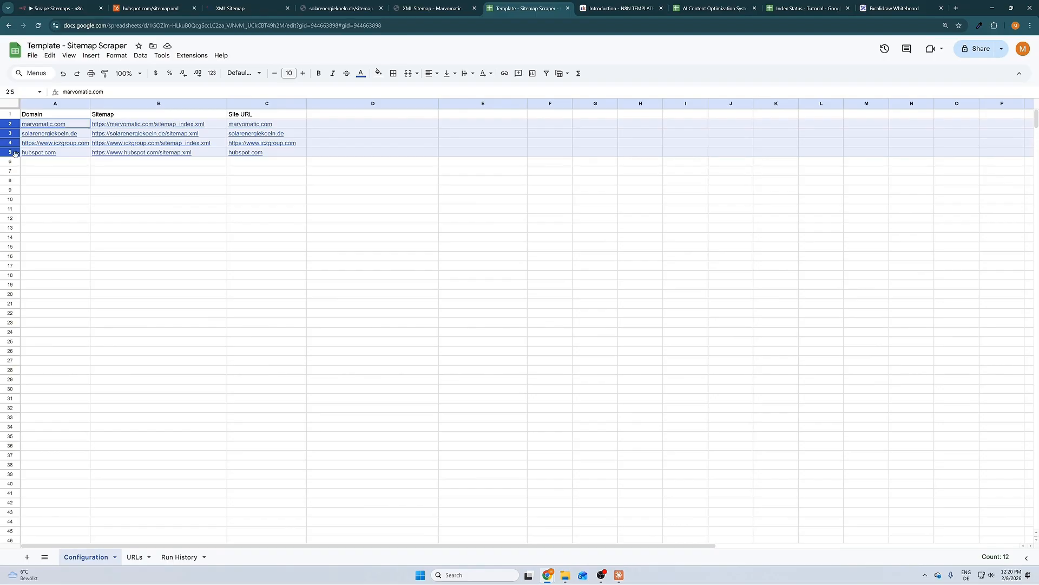
left_click(65, 8)
left_click(260, 44)
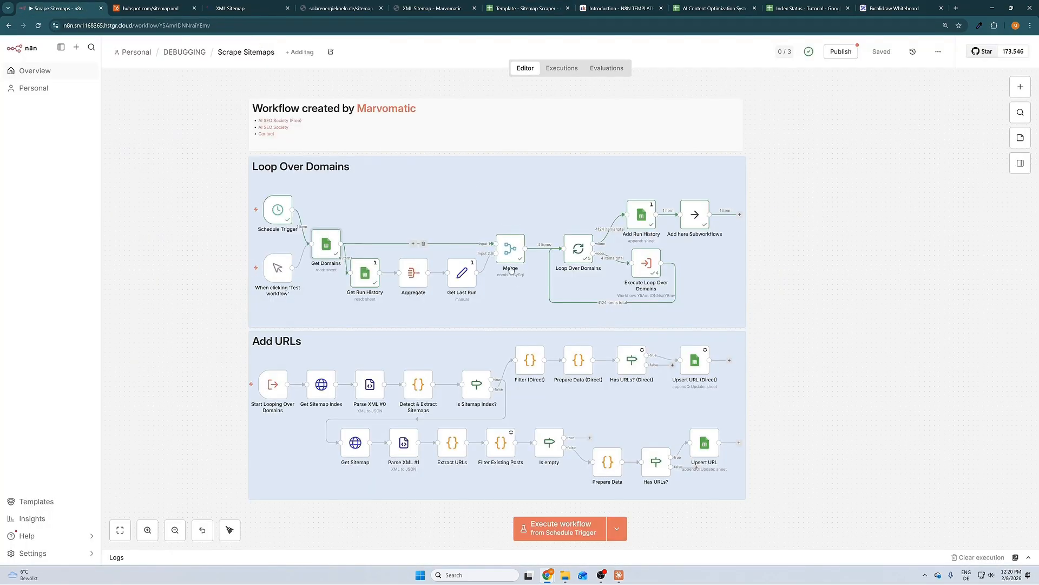
Step: Check the Run History sheet of the template spreadsheet and return to the Get Run History node in the n8n workflow
mouse_move(474, 273)
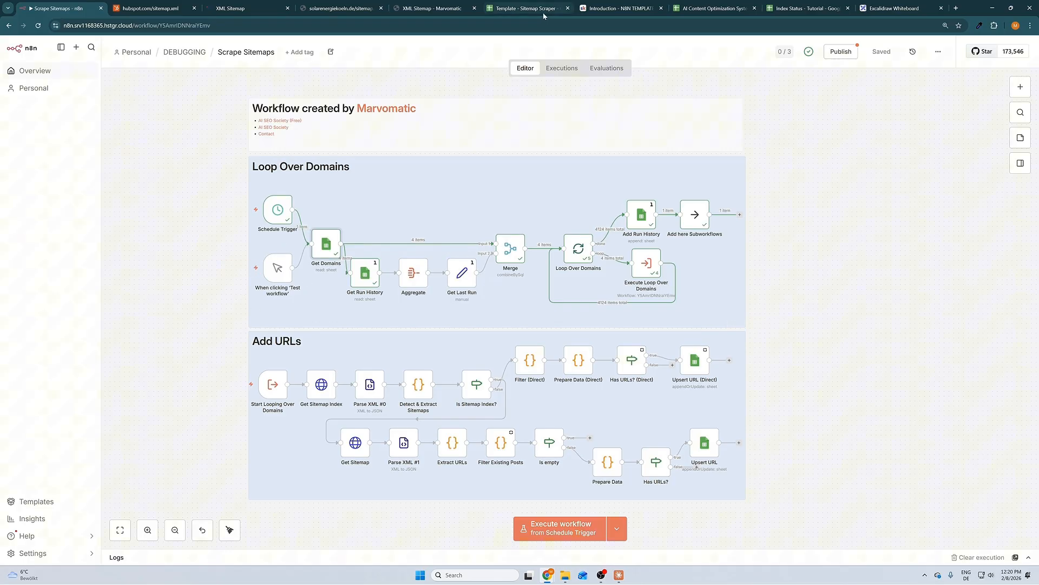
left_click(525, 8)
left_click(179, 557)
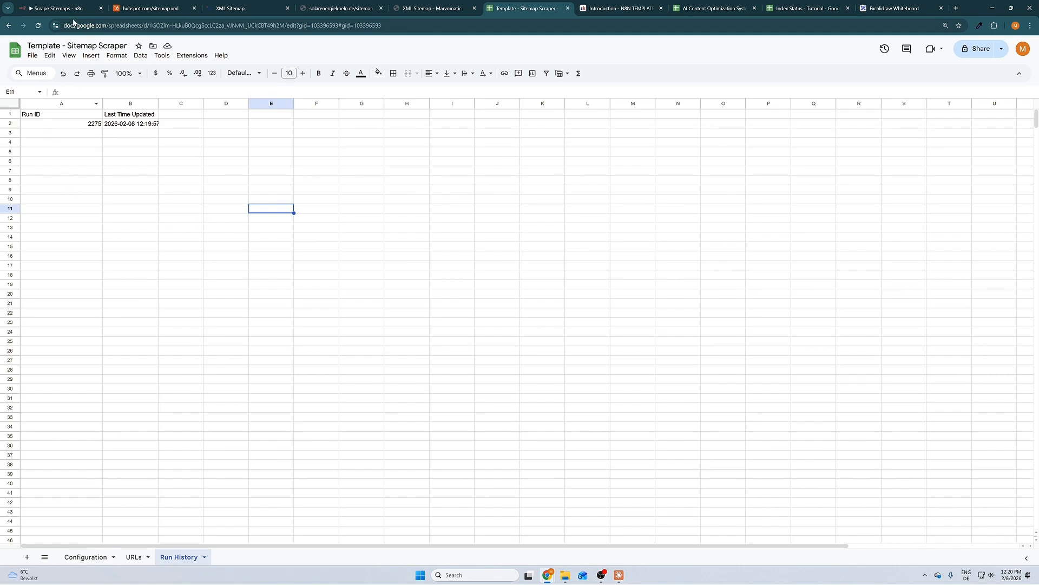
key("ctrl+1")
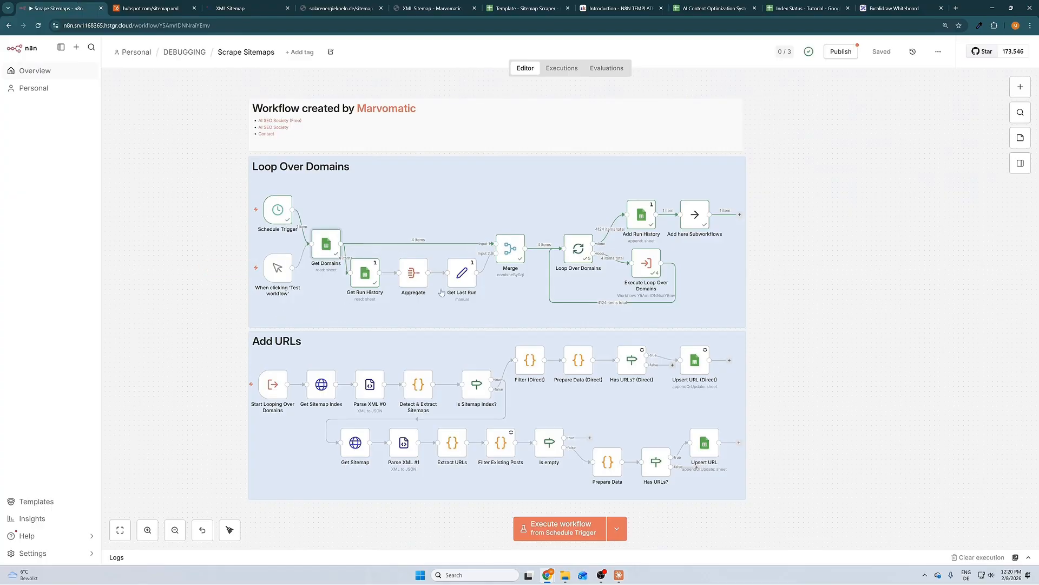
mouse_move(359, 271)
Step: Highlight the nodes of the Add URLs section and inspect the Merge node's SQL query and output
left_click_drag(813, 490, 250, 338)
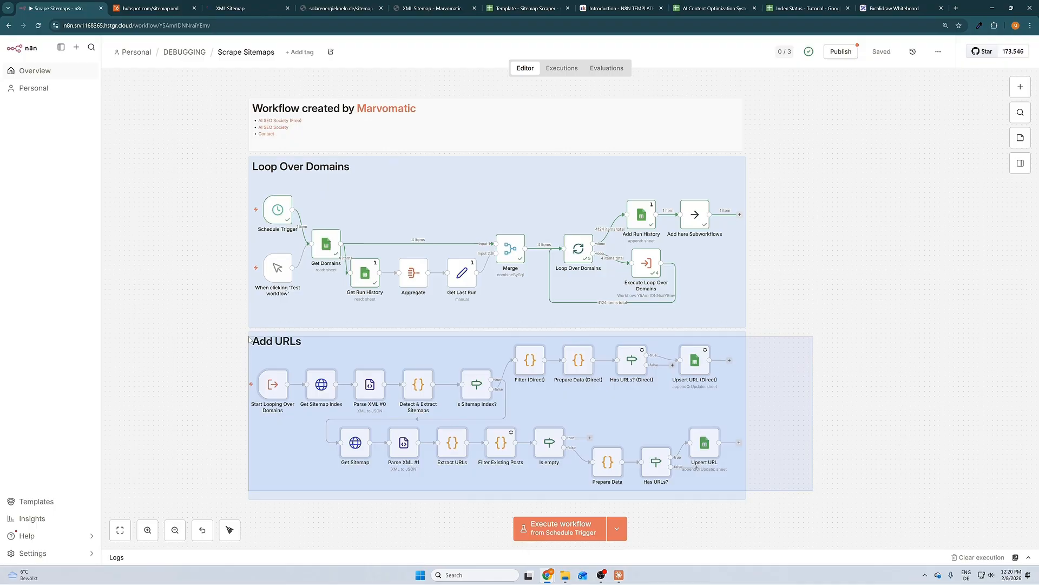
left_click_drag(250, 338, 248, 337)
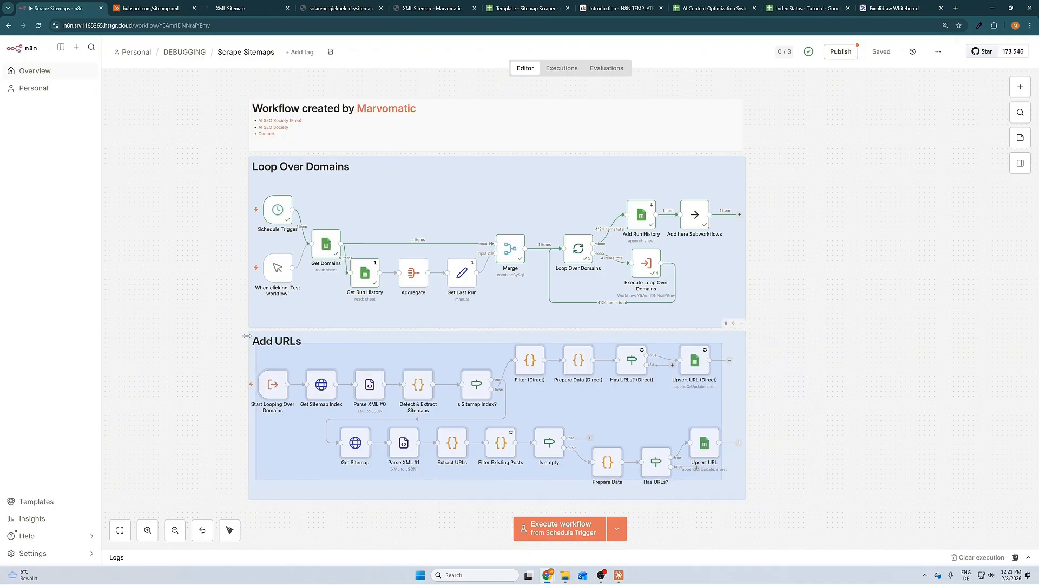
left_click(809, 313)
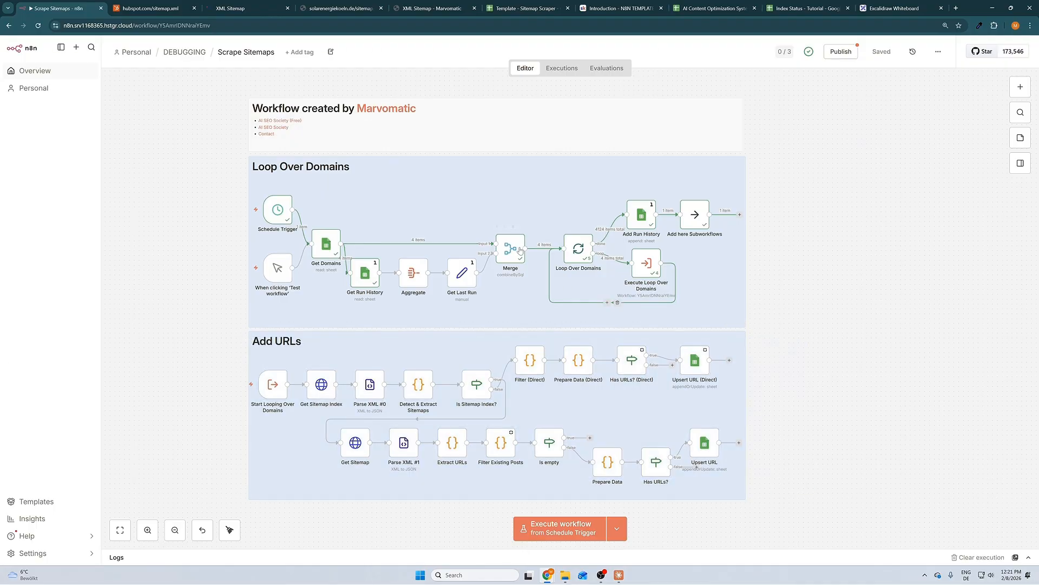
double_click(521, 249)
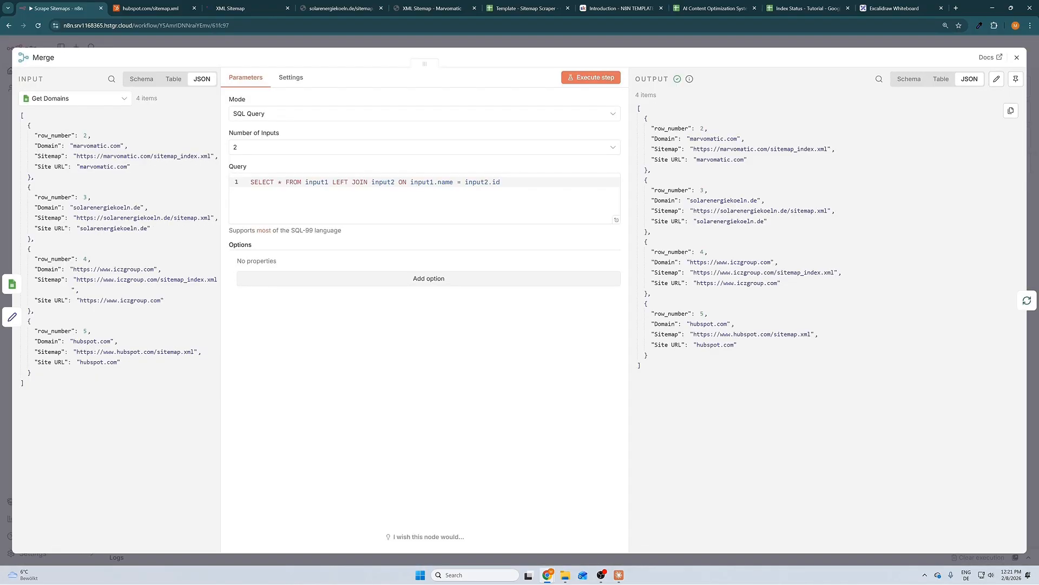
left_click(743, 42)
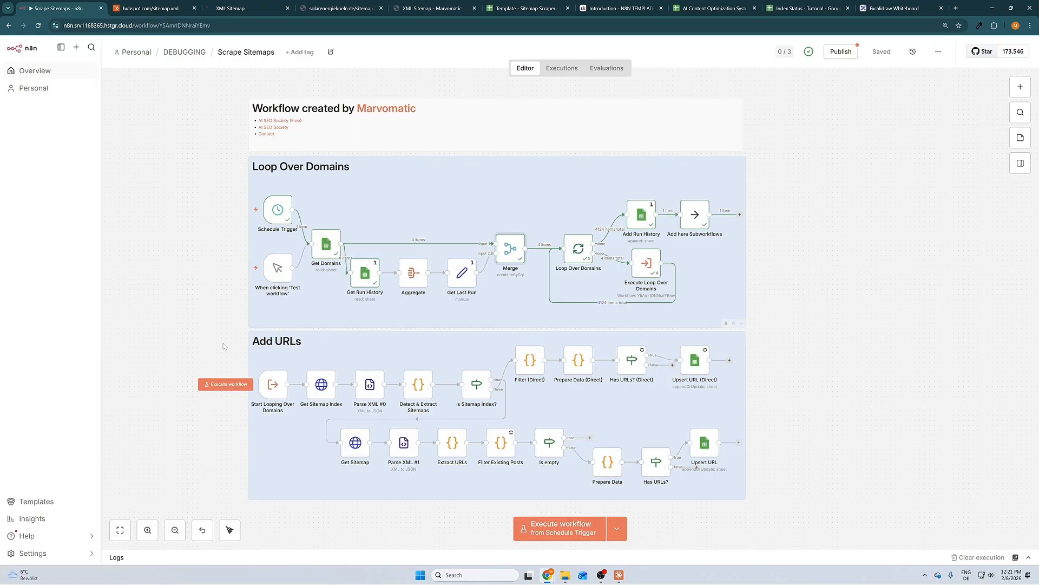
left_click_drag(226, 328, 782, 512)
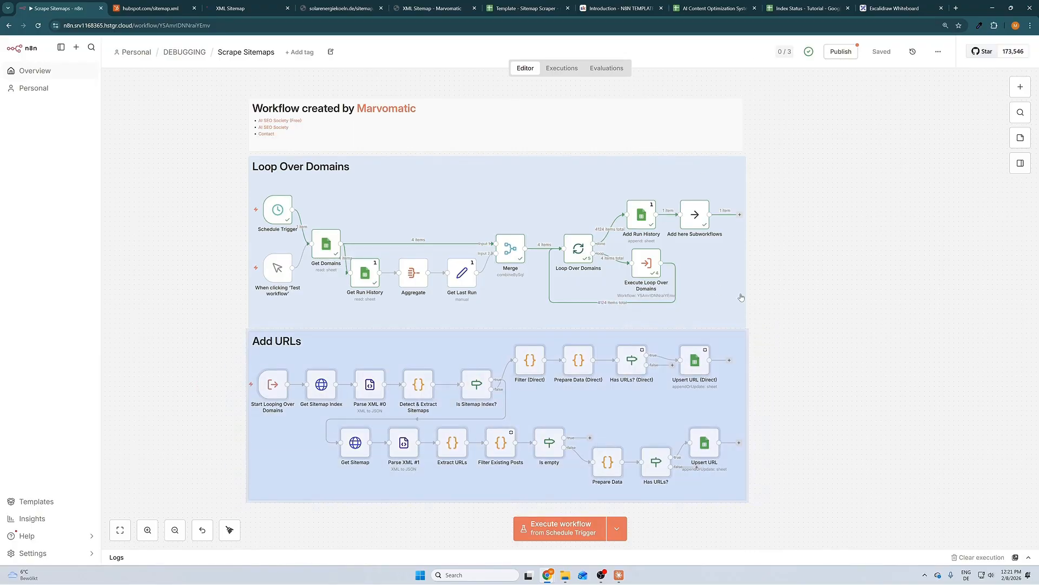
left_click(821, 306)
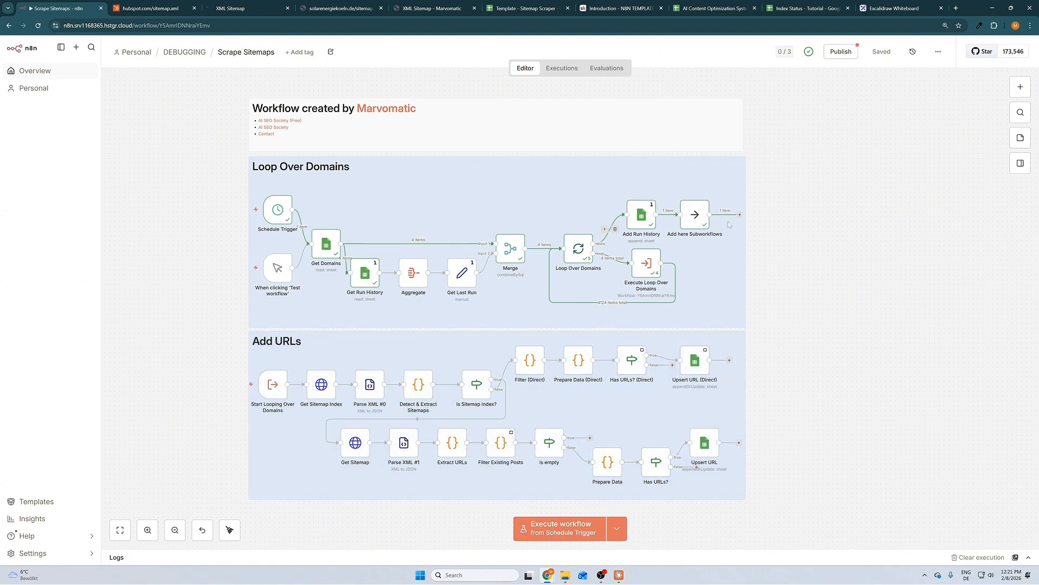
Step: Copy the Feb 8, 12:19:50 execution into the editor and look at the Start Looping Over Domains node
left_click(561, 68)
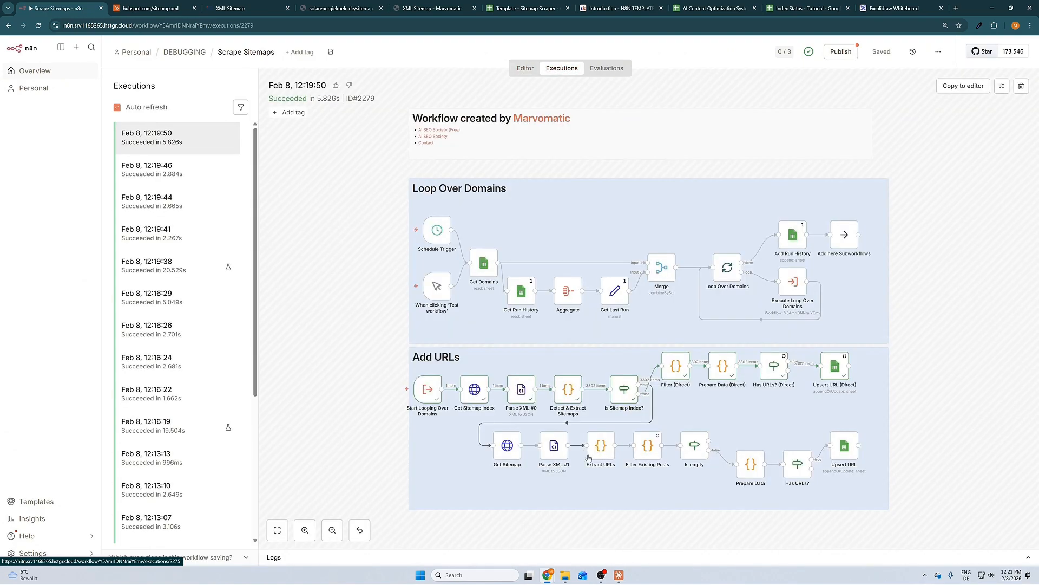
left_click(963, 86)
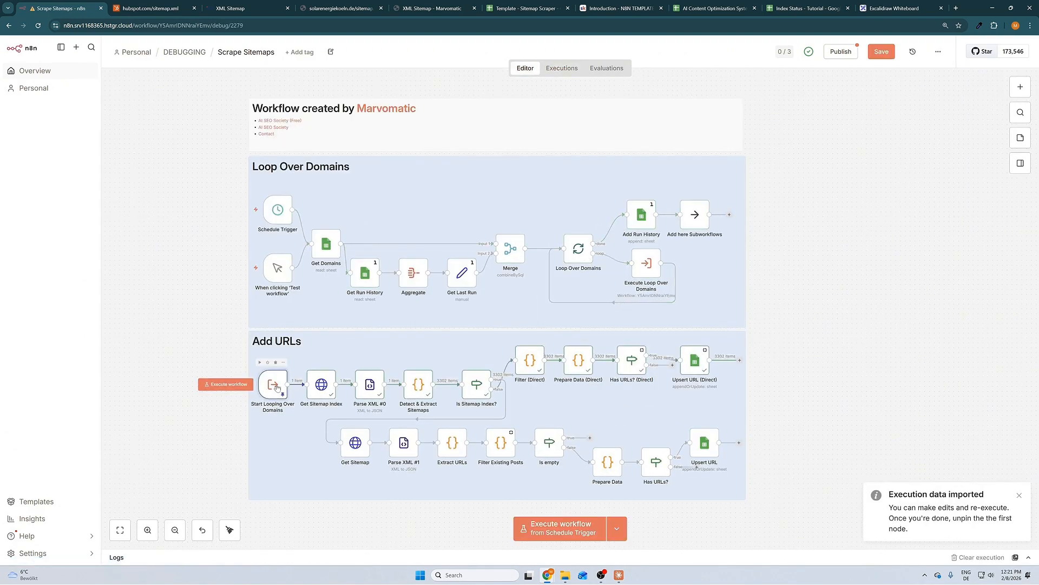
double_click(276, 388)
left_click(316, 47)
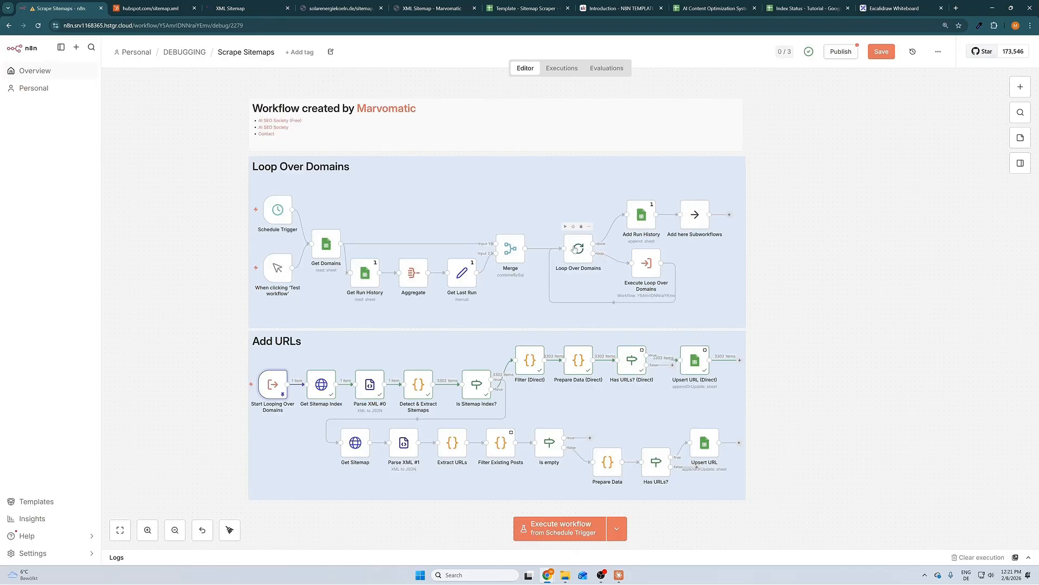
Step: Inspect the Get Sitemap Index and Detect & Extract Sitemaps nodes, and view the source sitemap at hubspot.com/sitemap.xml
double_click(322, 384)
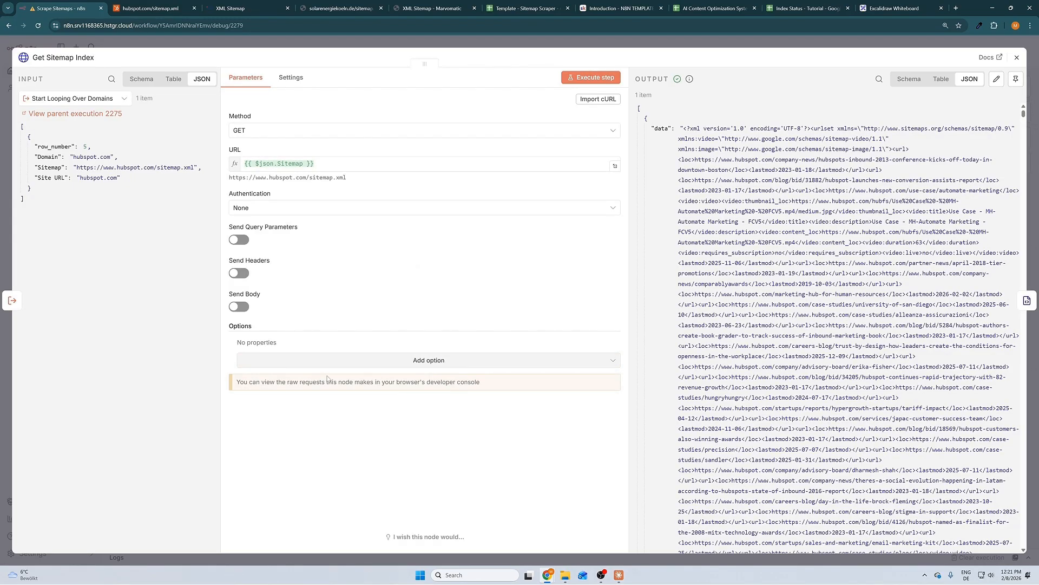
left_click(629, 46)
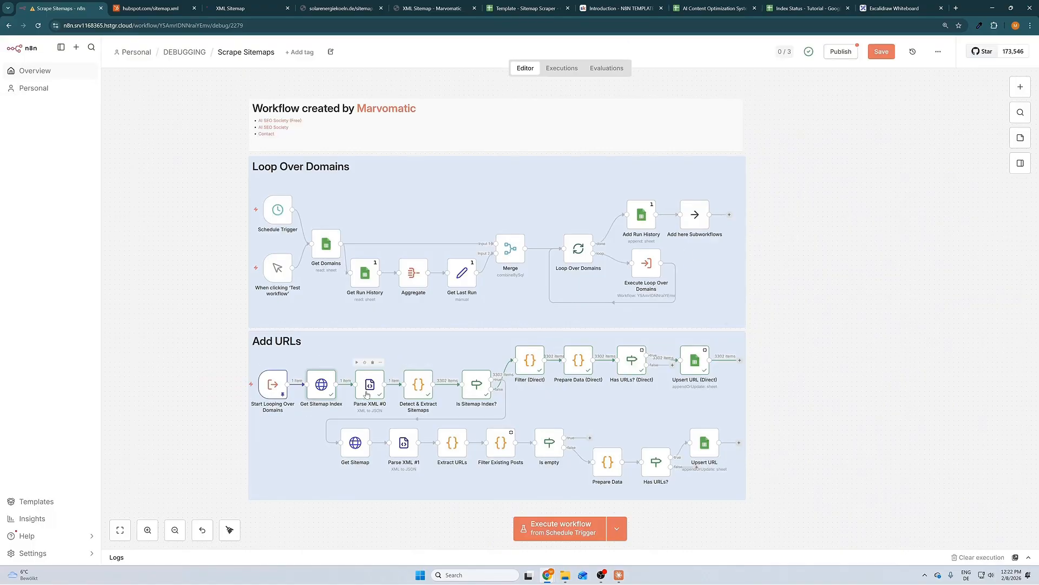
double_click(419, 388)
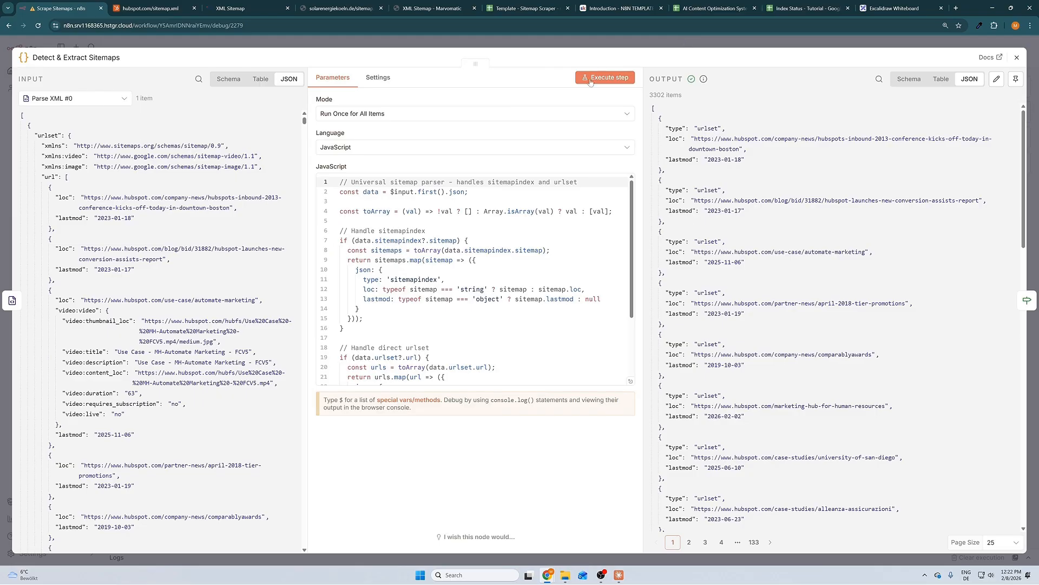
key("Escape")
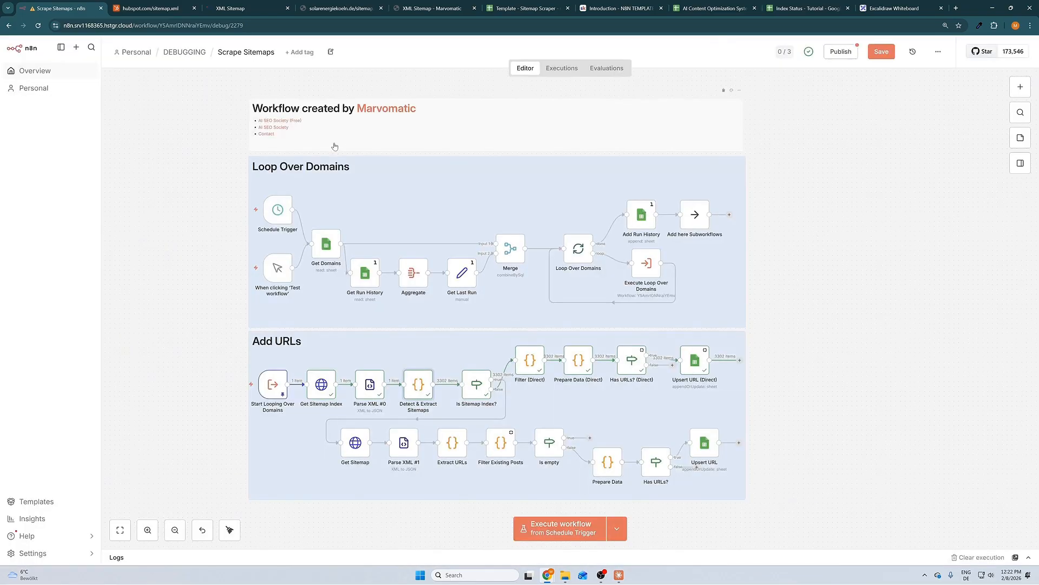
key("ctrl+Tab")
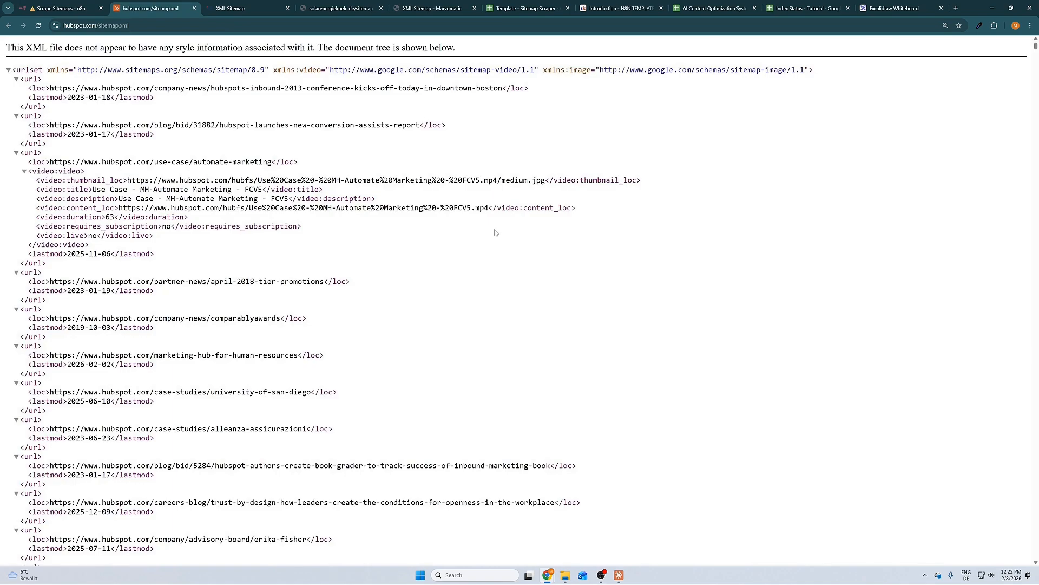
Step: Examine the page entries in HubSpot's sitemap.xml and compare them with Marvomatic's XML sitemap index
scroll(318, 398, "down", 2)
scroll(318, 398, "down", 8)
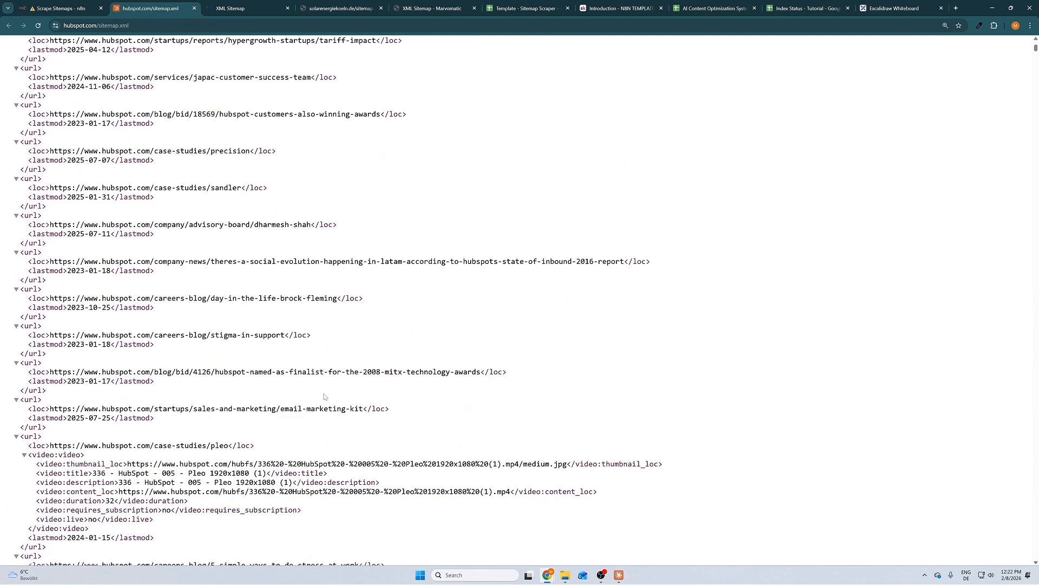
left_click(431, 8)
left_click(168, 206)
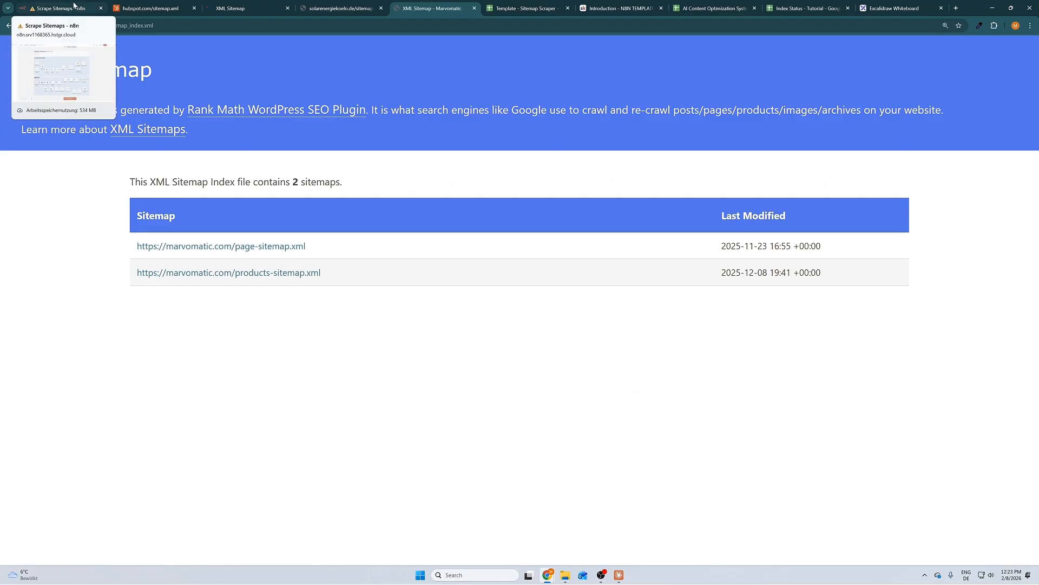
left_click(148, 8)
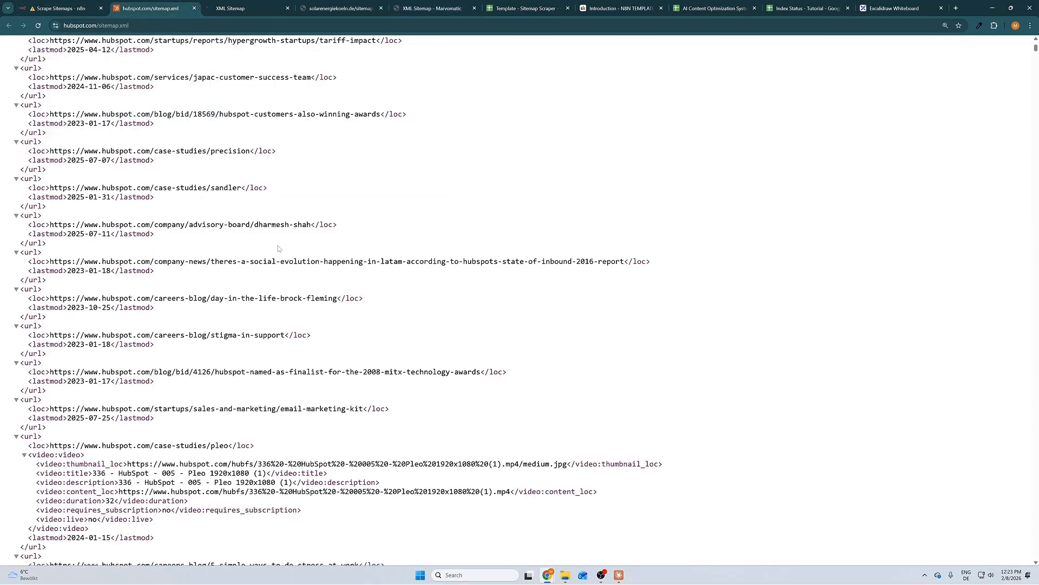
Step: Return to the n8n workflow, highlight the Filter (Direct) to Upsert URL (Direct) branch and inspect the Get Sitemap Index node
left_click(45, 7)
left_click_drag(853, 396, 507, 337)
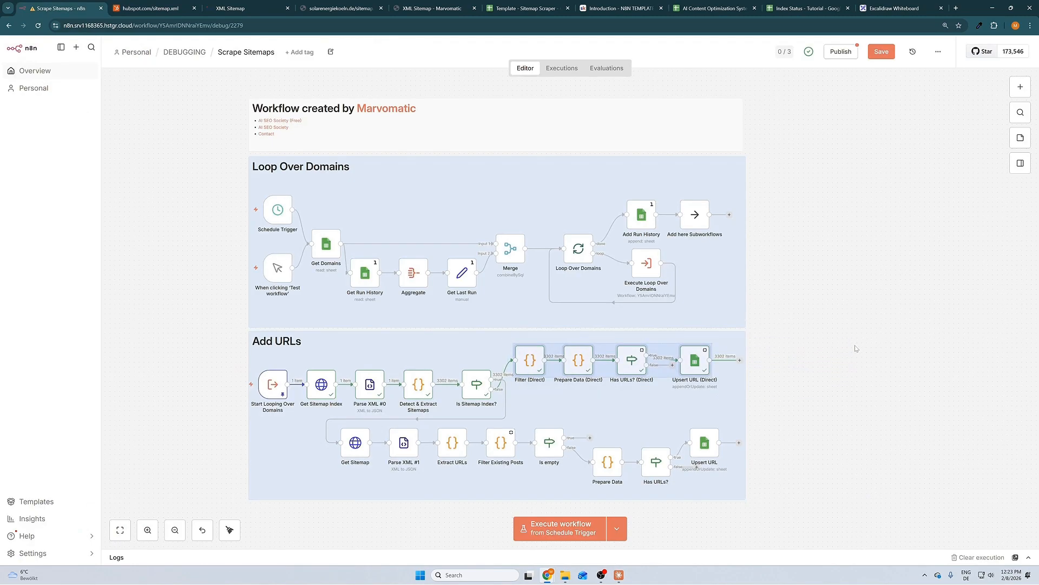
double_click(321, 384)
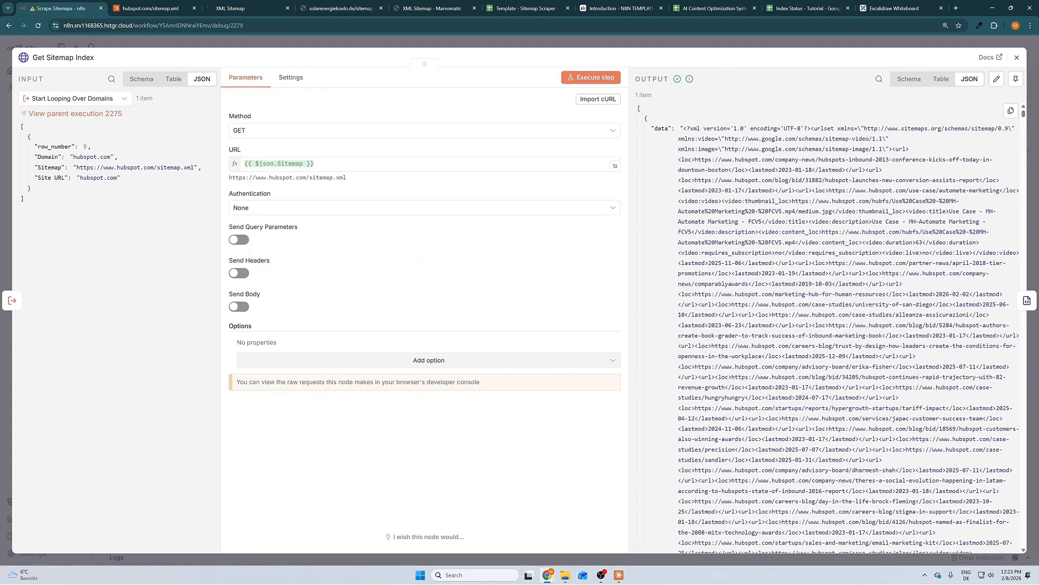
left_click(739, 38)
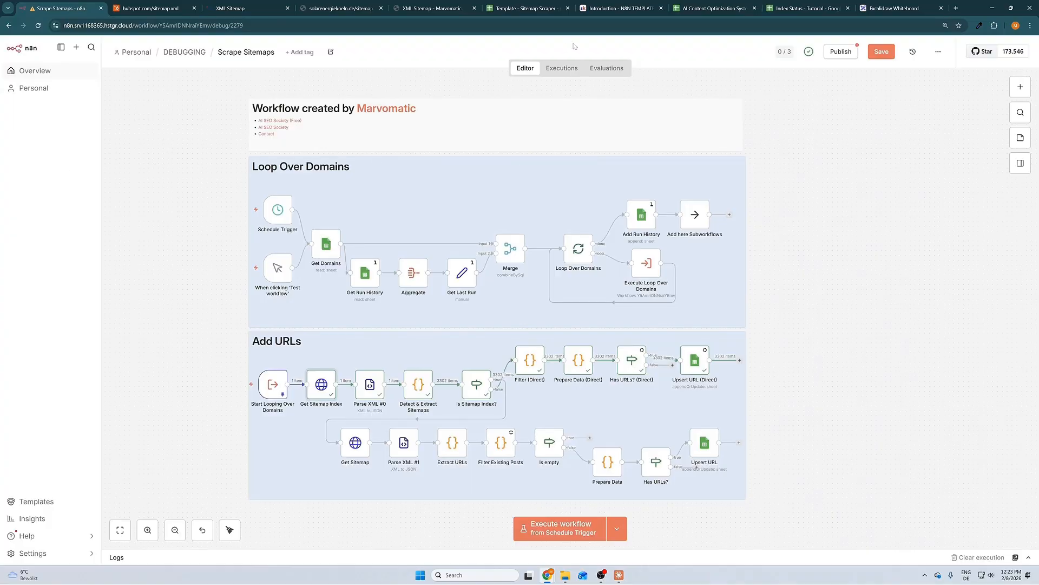
Step: Check Start Looping Over Domains in the Feb 8, 12:19:46, 12:19:44 and 12:19:41 executions, and copy the marvomatic.com run into the editor
left_click(562, 67)
left_click(167, 178)
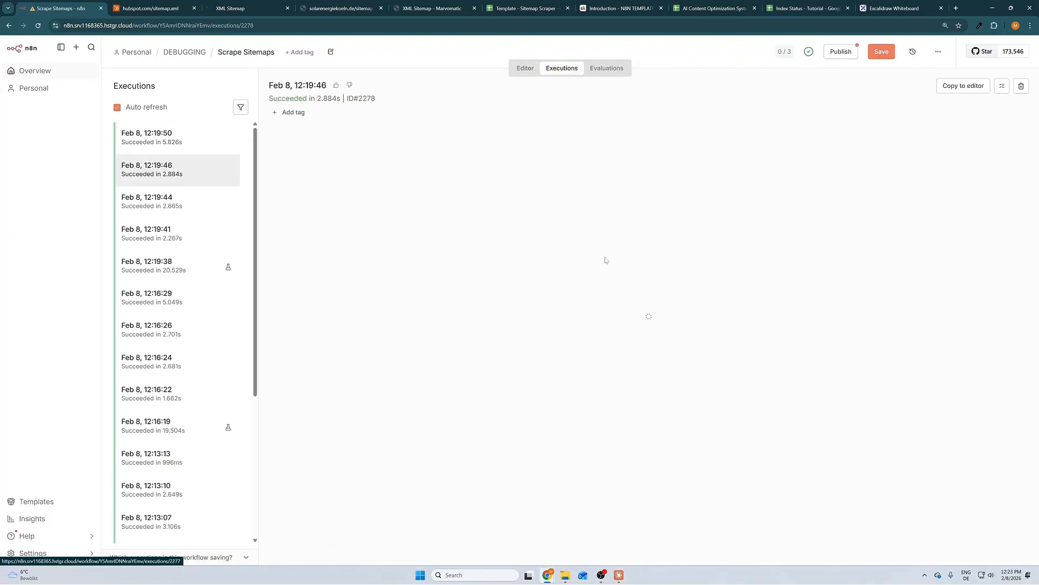
double_click(425, 396)
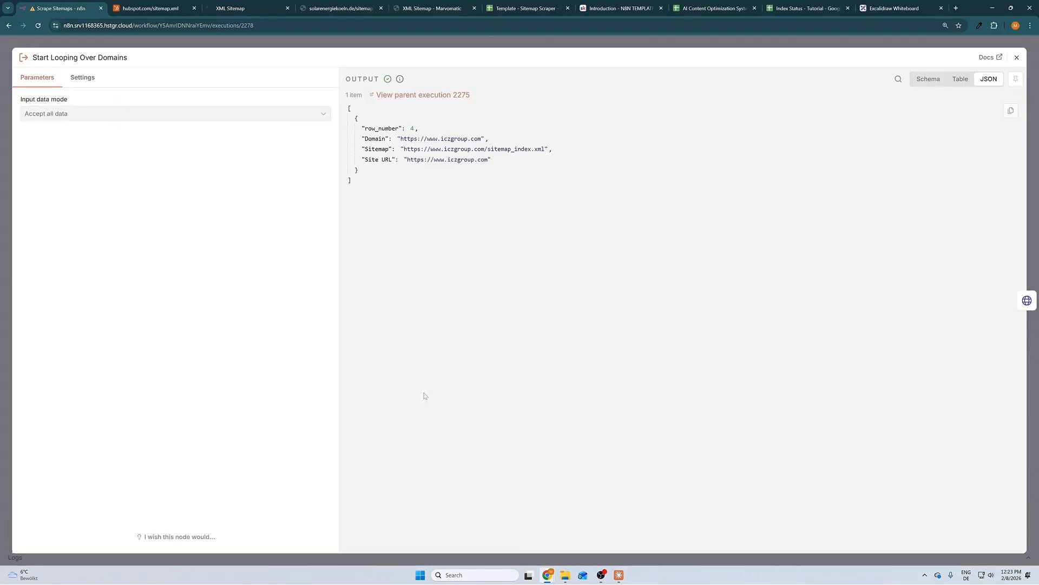
left_click(411, 42)
left_click(210, 201)
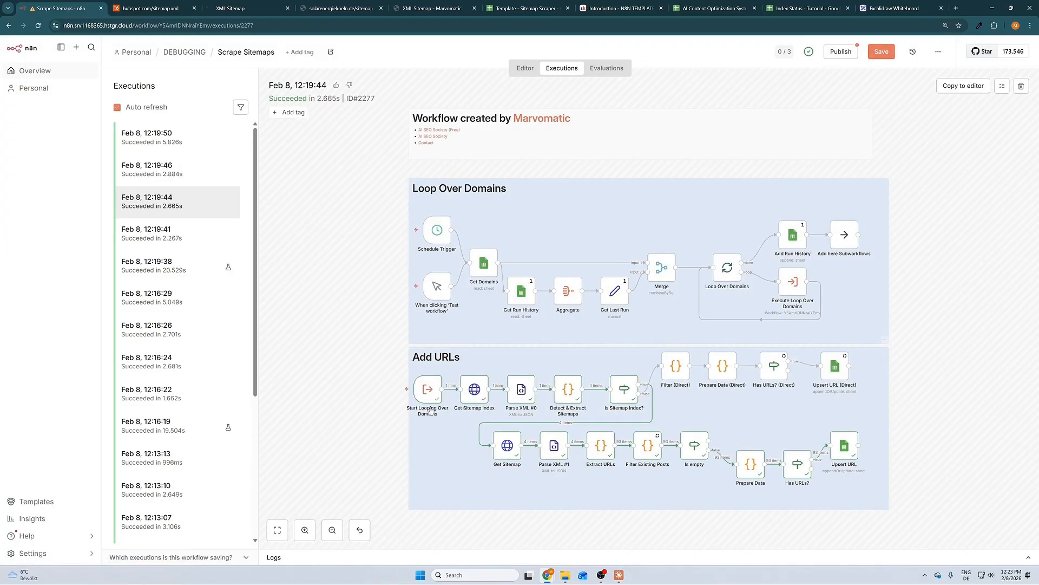
double_click(430, 395)
left_click(457, 42)
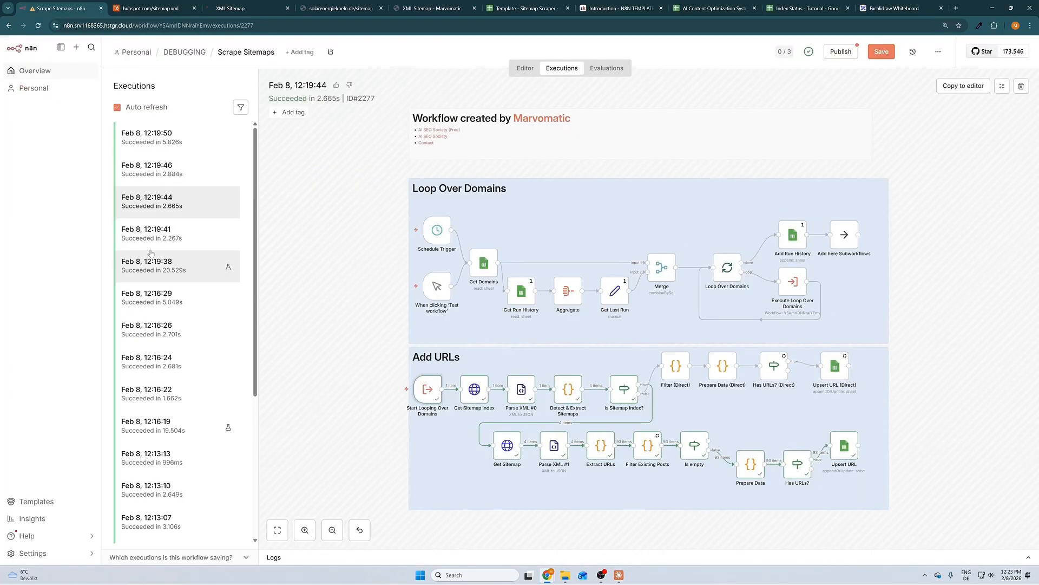
left_click(172, 233)
double_click(425, 393)
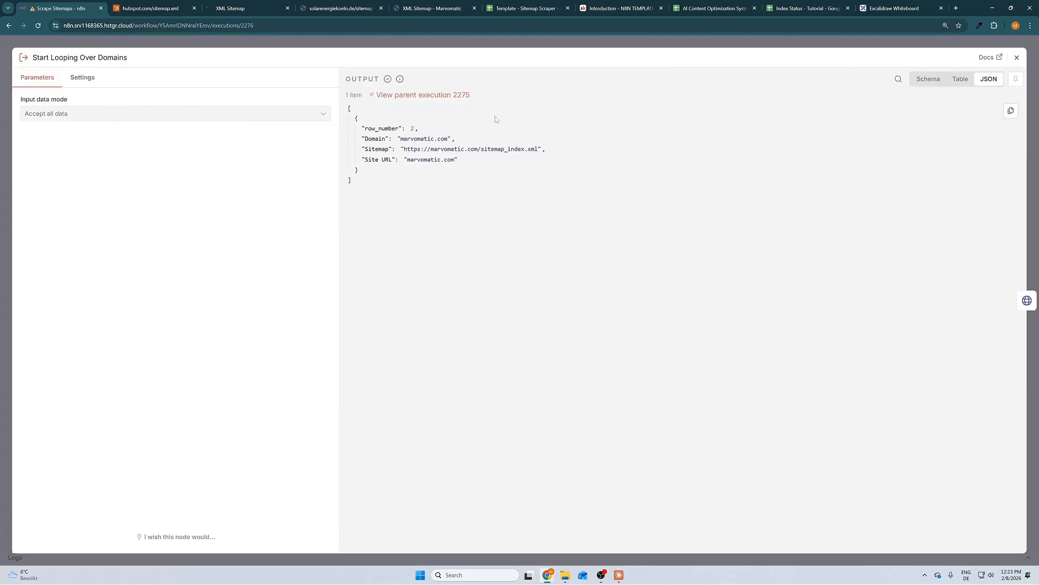
Step: Highlight the branch from Get Sitemap to Upsert URL and inspect the Get Sitemap node's input items
left_click_drag(827, 441, 320, 379)
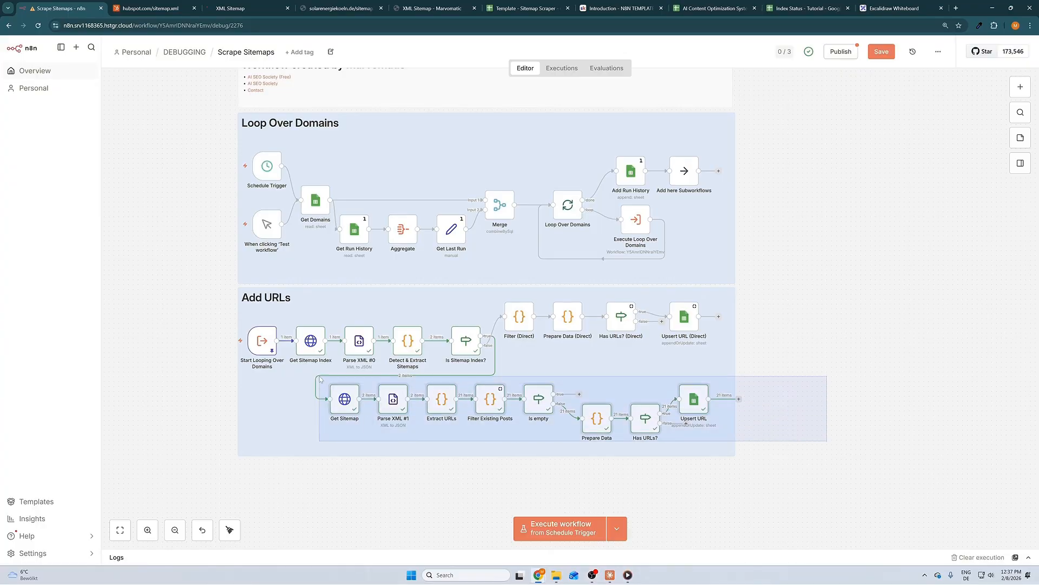
left_click(829, 379)
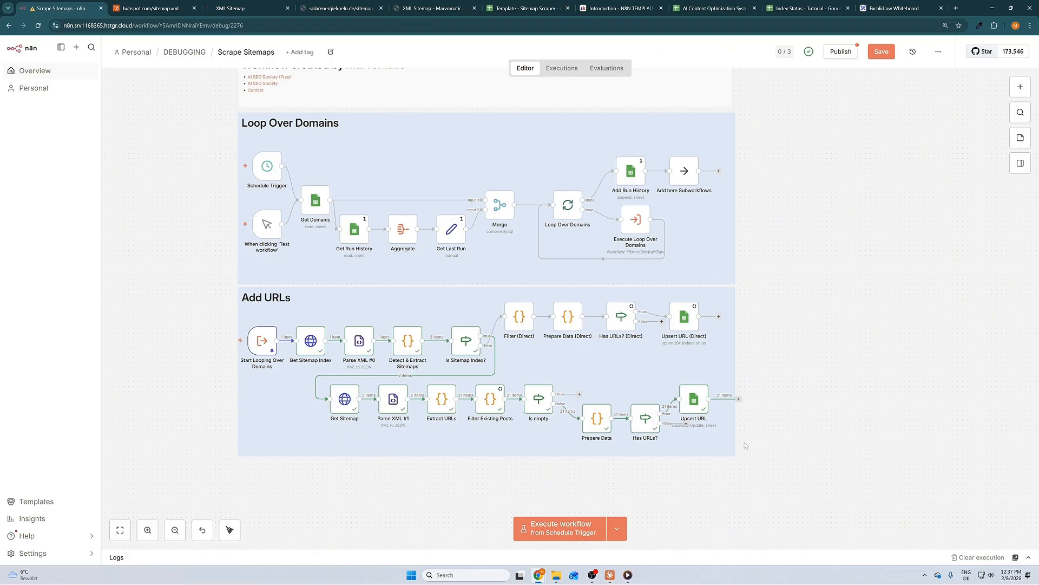
double_click(338, 404)
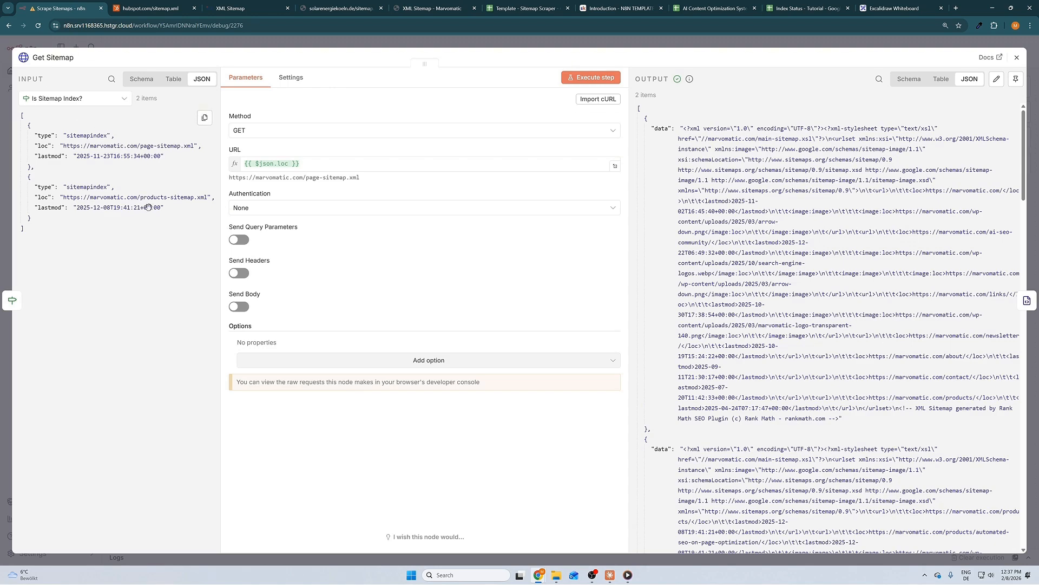
left_click_drag(44, 234, 15, 117)
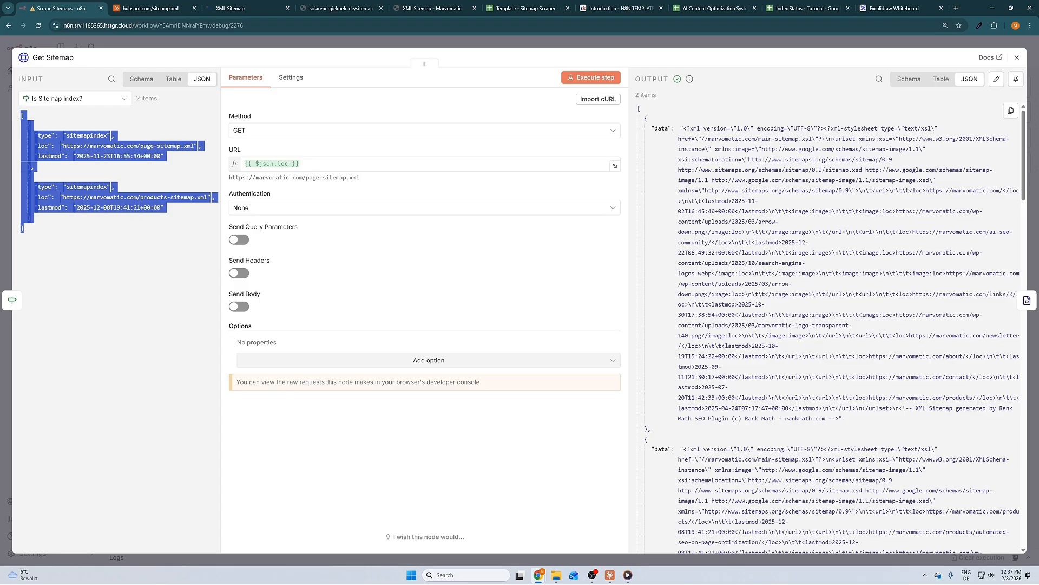
key("Escape")
Step: Highlight the Filter Existing Posts and Is empty nodes, followed by Prepare Data, Has URLs? and Upsert URL
left_click_drag(785, 449, 748, 416)
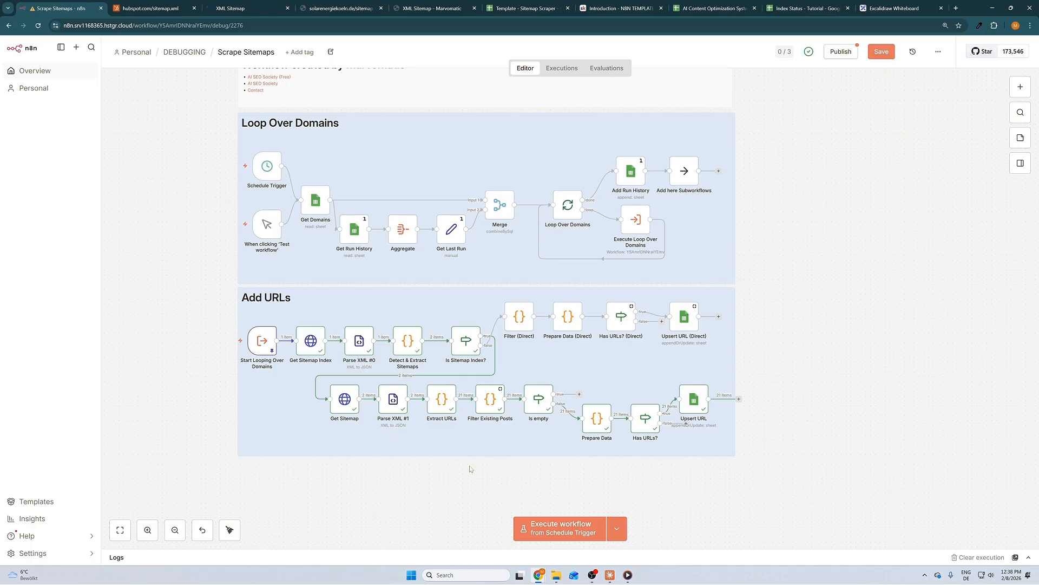
left_click_drag(457, 485, 528, 341)
left_click_drag(745, 494, 575, 368)
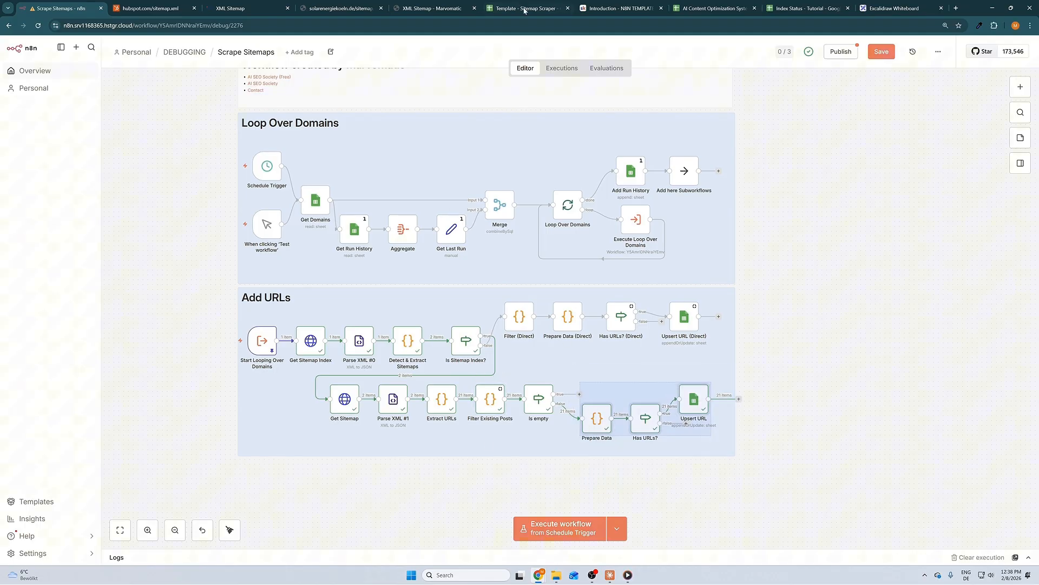
Step: Check the URLs and Run History sheets of the template spreadsheet and return to the n8n workflow
left_click(528, 8)
left_click(132, 557)
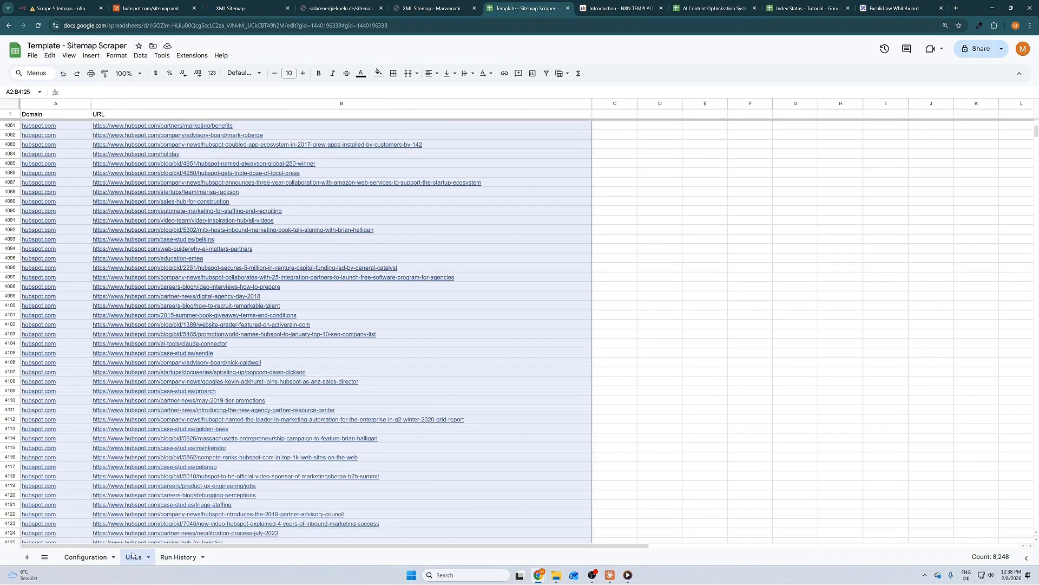
left_click(61, 8)
left_click(691, 280)
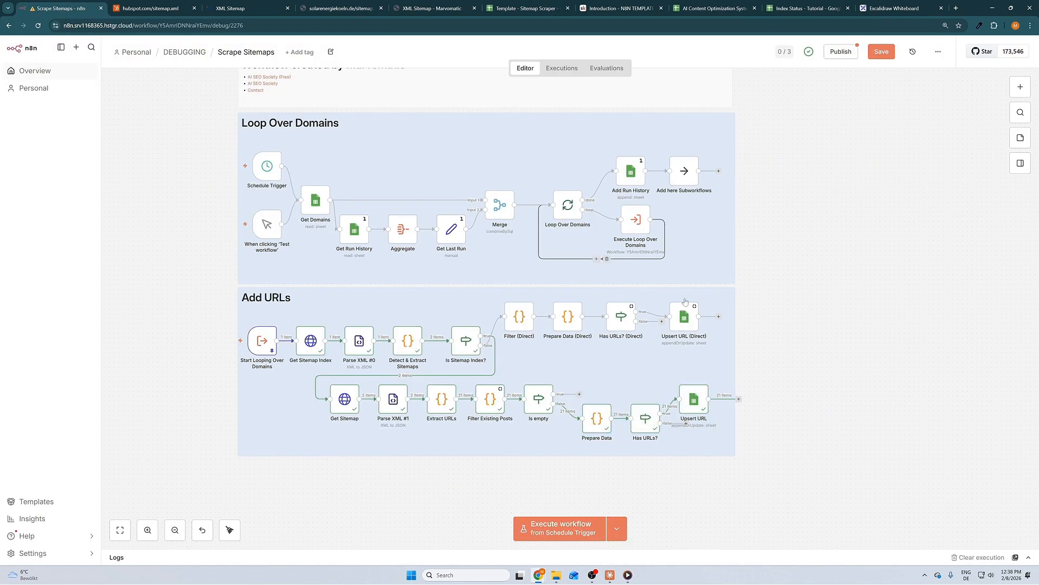
left_click(528, 9)
left_click(178, 557)
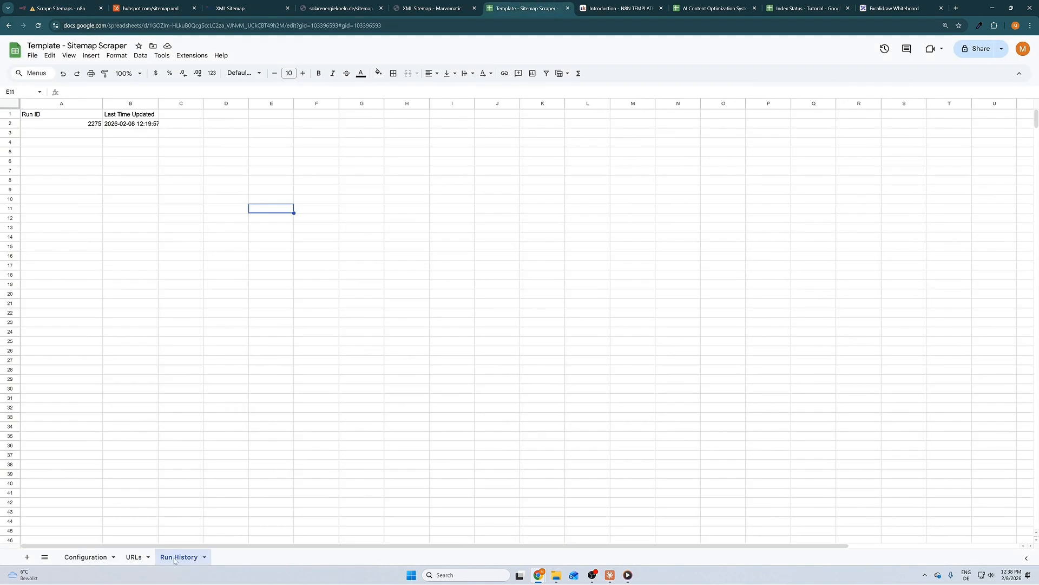
key("ctrl+1")
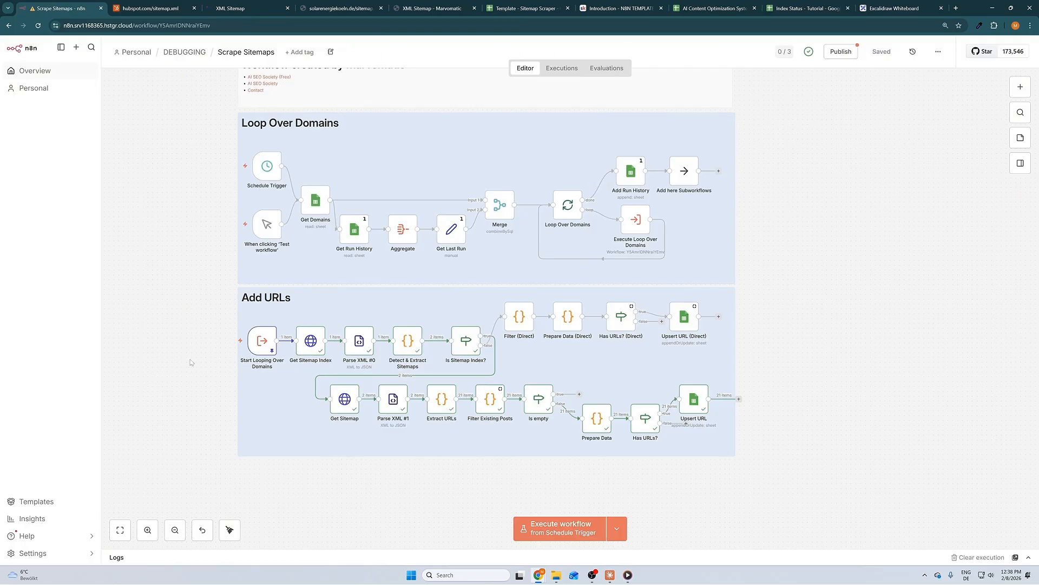
Step: Execute the workflow from the Schedule Trigger and inspect the Loop Over Domains node
left_click(576, 531)
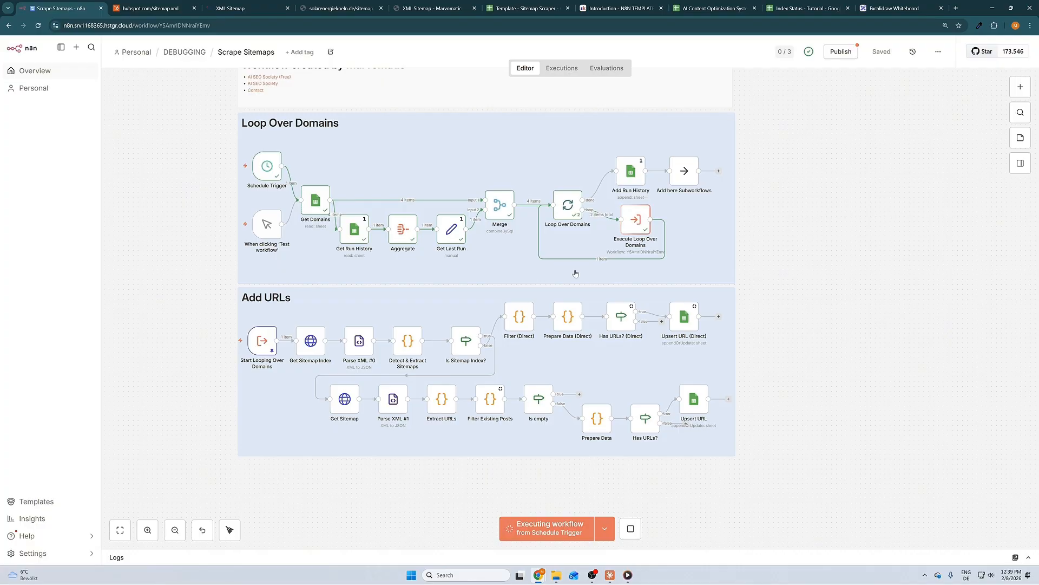
double_click(568, 209)
left_click_drag(654, 196, 715, 196)
left_click(750, 43)
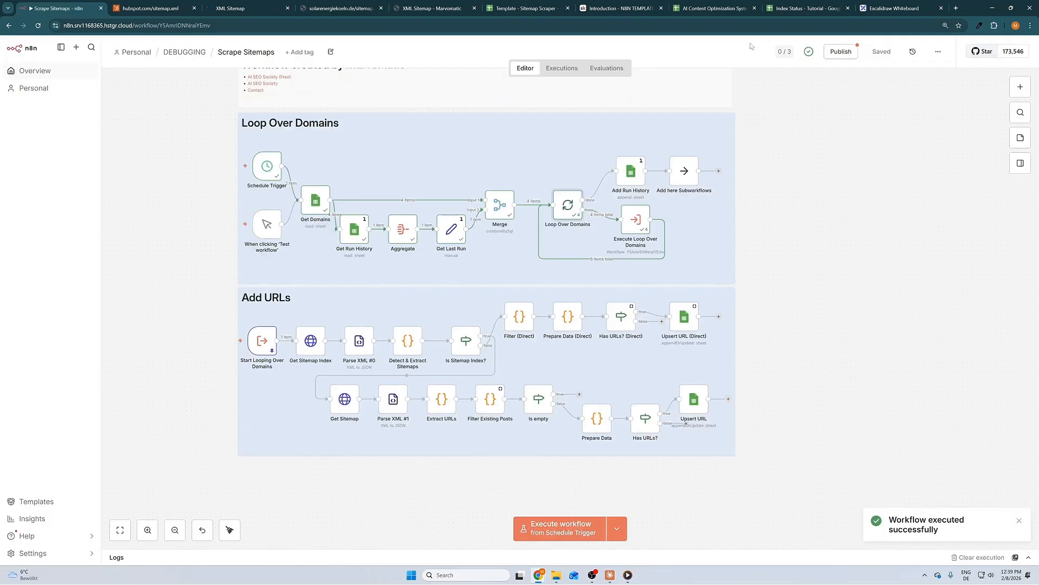
Step: Highlight the Add URLs nodes and check the Start Looping Over Domains output in the Feb 8, 12:39:10 execution
left_click_drag(821, 458, 230, 300)
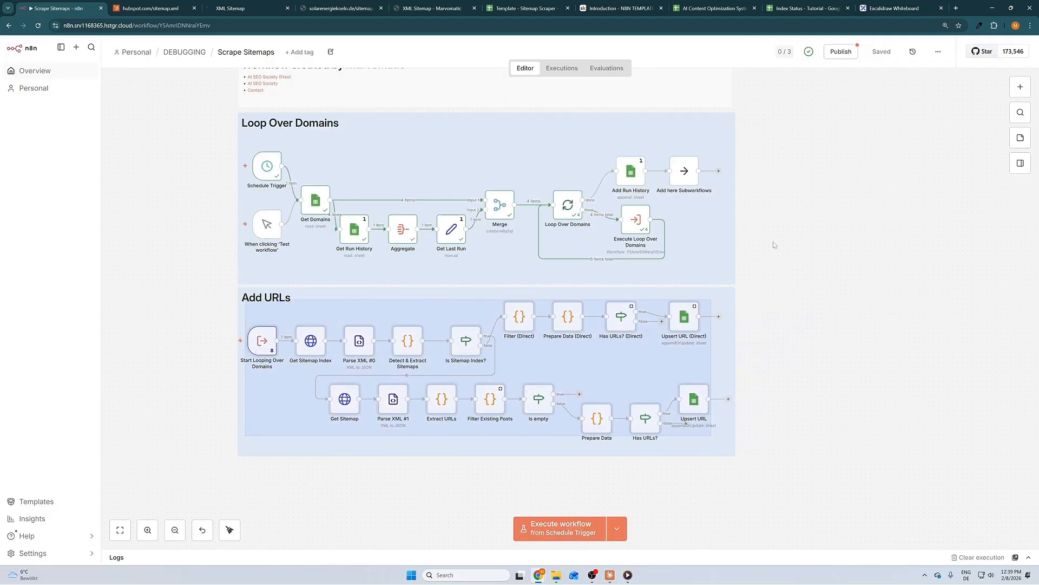
left_click(562, 67)
left_click(139, 137)
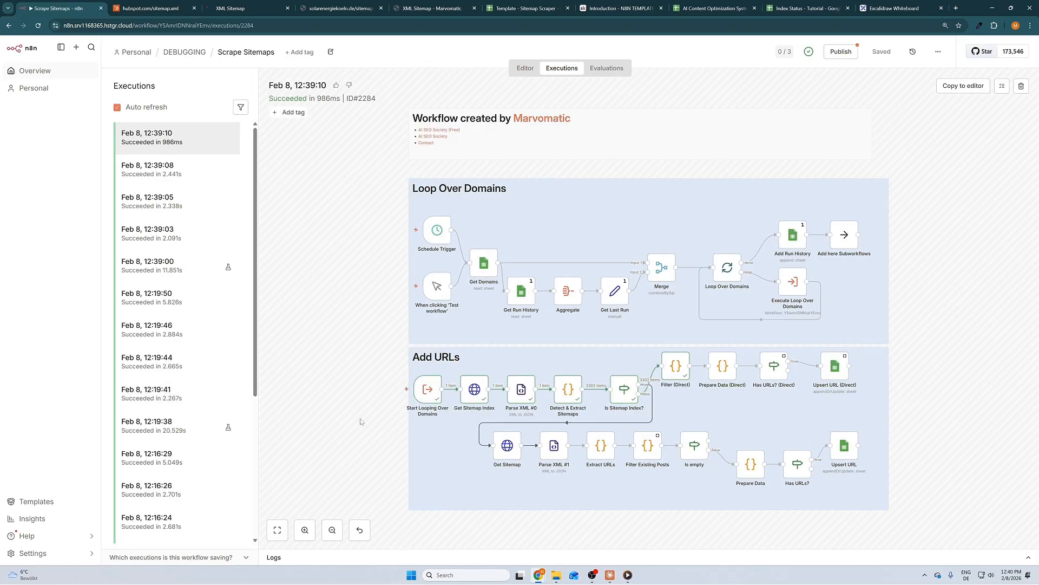
double_click(427, 382)
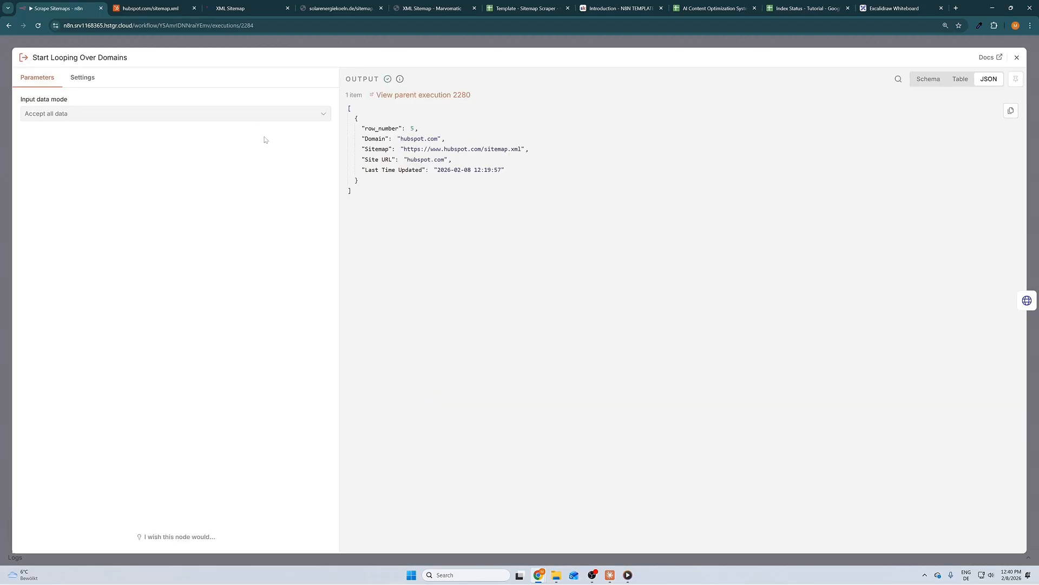
left_click(443, 45)
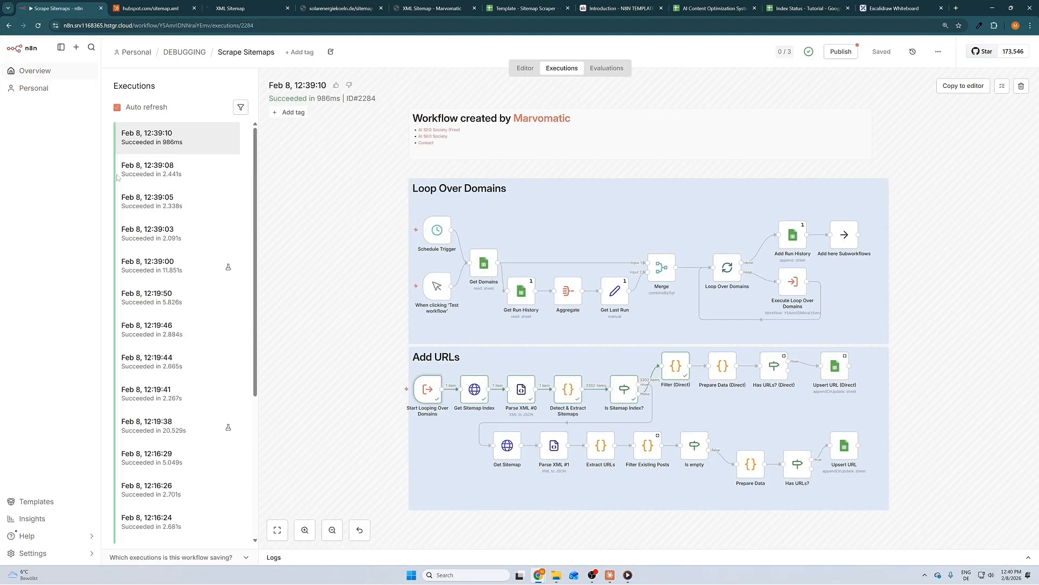
Step: Highlight Prepare Data, Has URLs? and Upsert URL in the Feb 8, 12:39:08 execution, and check the template's Run History entry
left_click(166, 172)
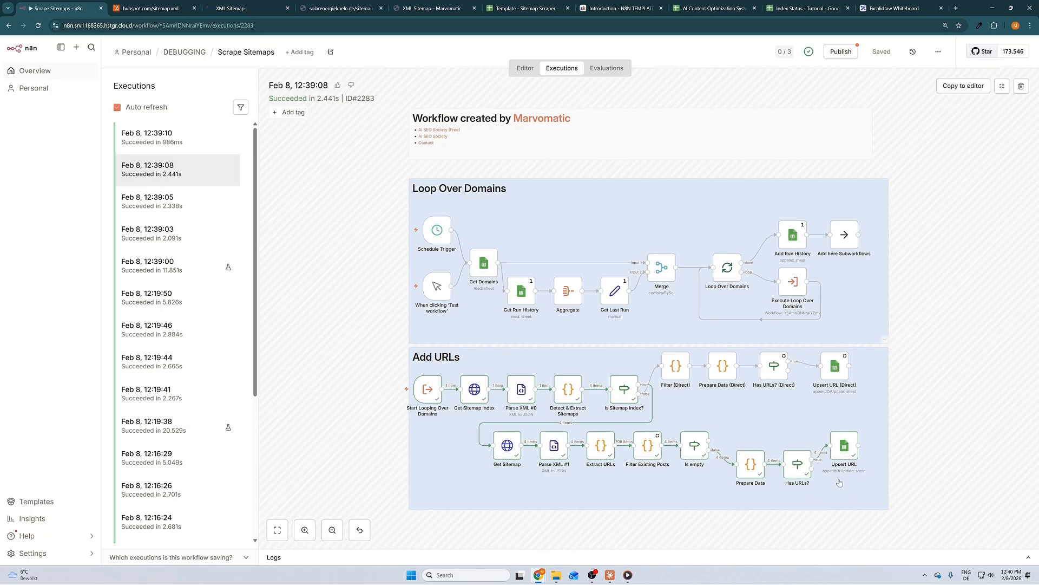
left_click_drag(718, 516, 901, 420)
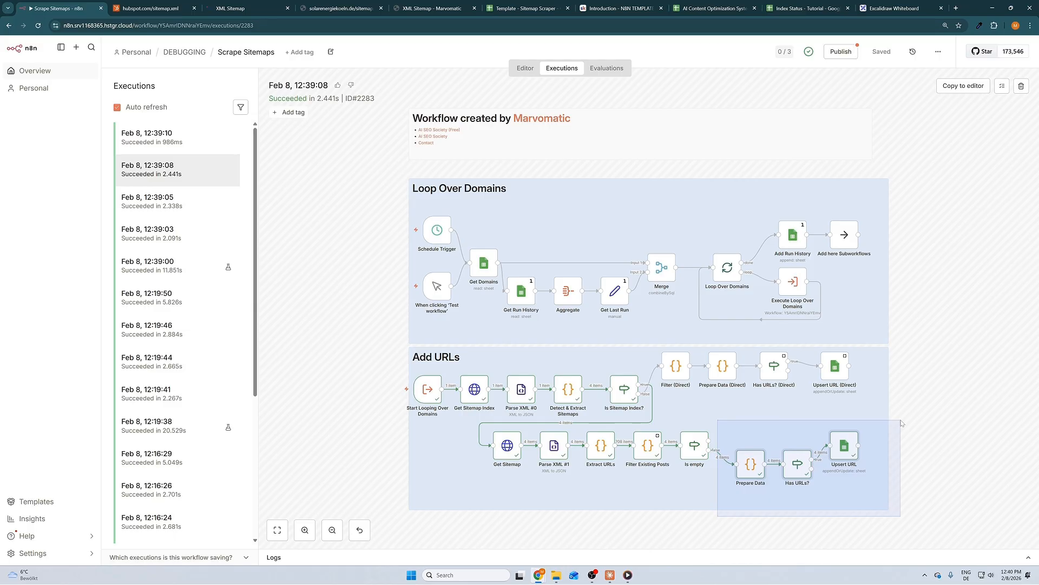
left_click_drag(900, 420, 901, 420)
left_click(525, 8)
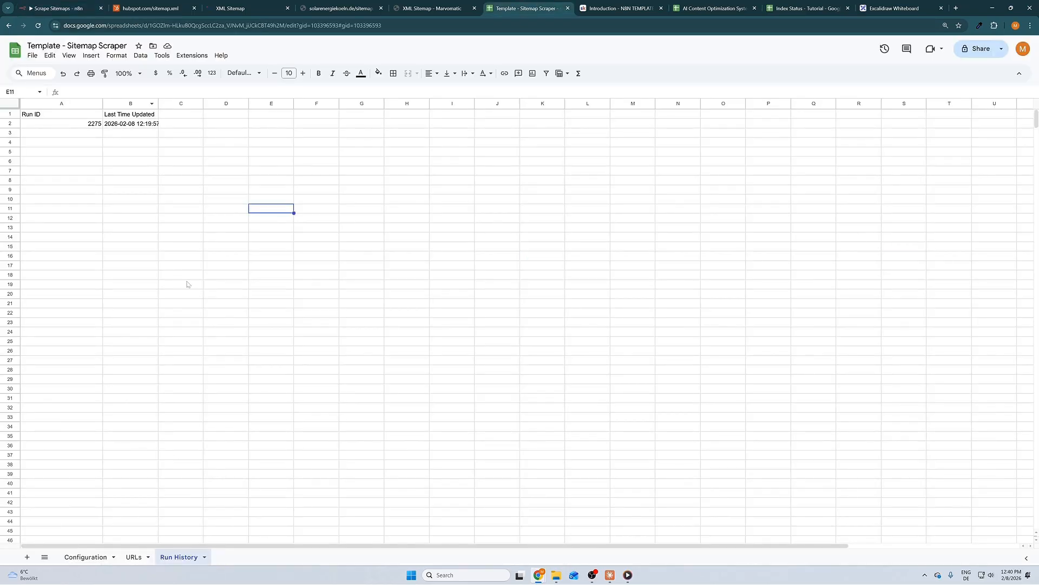
left_click_drag(74, 124, 140, 124)
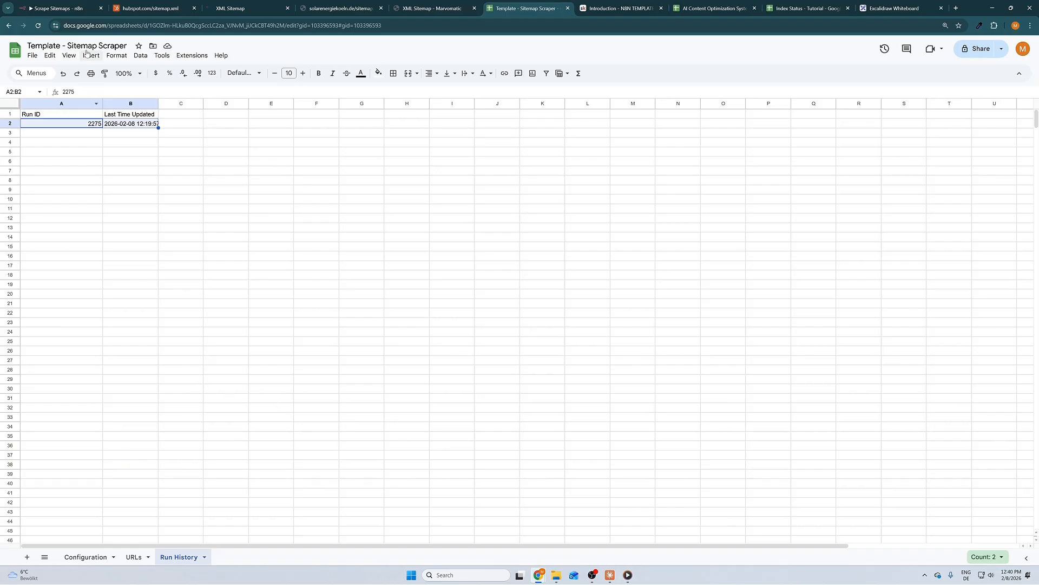
Step: Copy the Feb 8, 12:39:08 execution into the n8n editor and clear the node selection
left_click(71, 9)
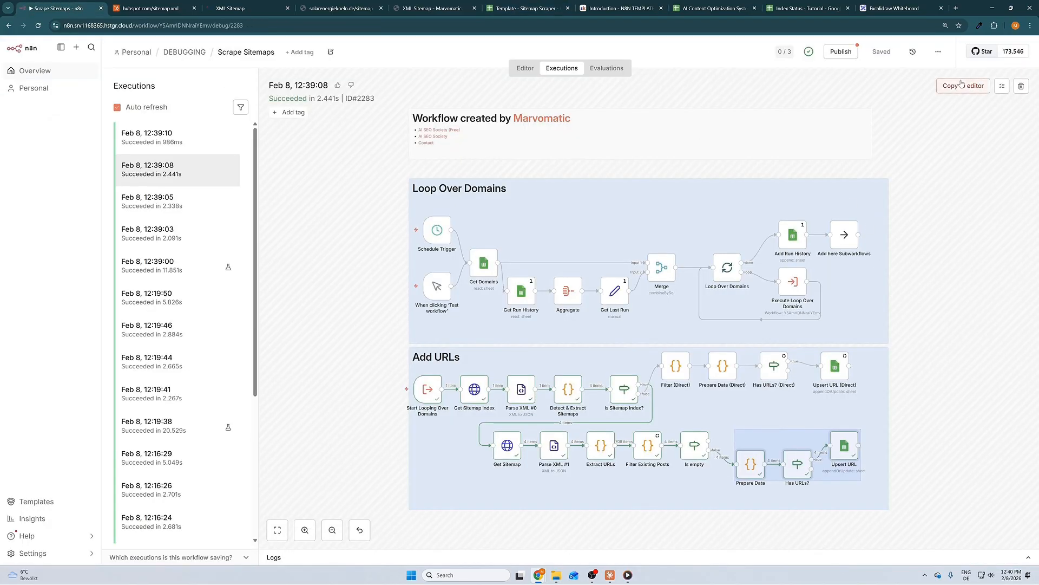
left_click(962, 85)
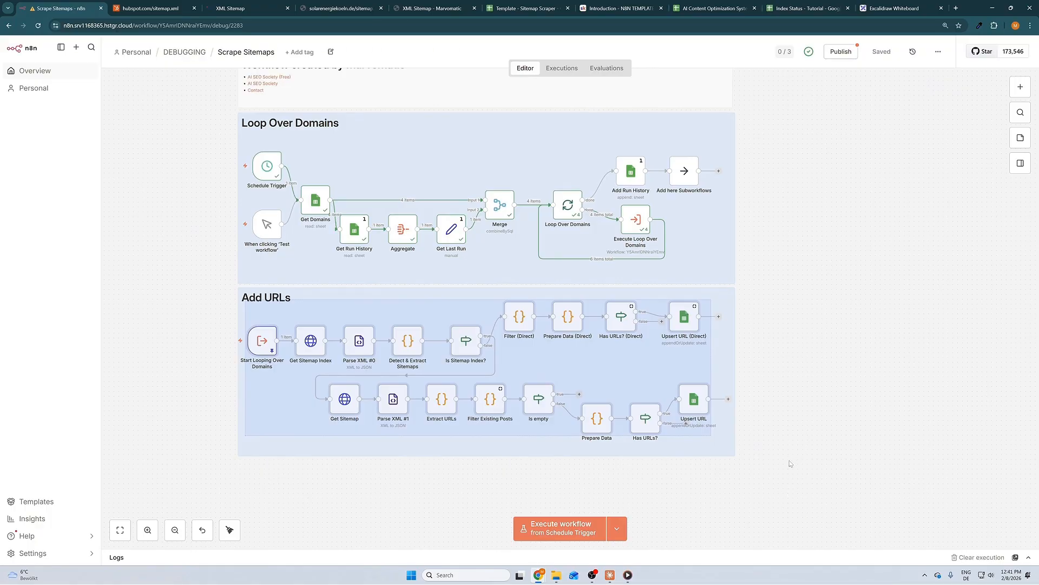
left_click(803, 410)
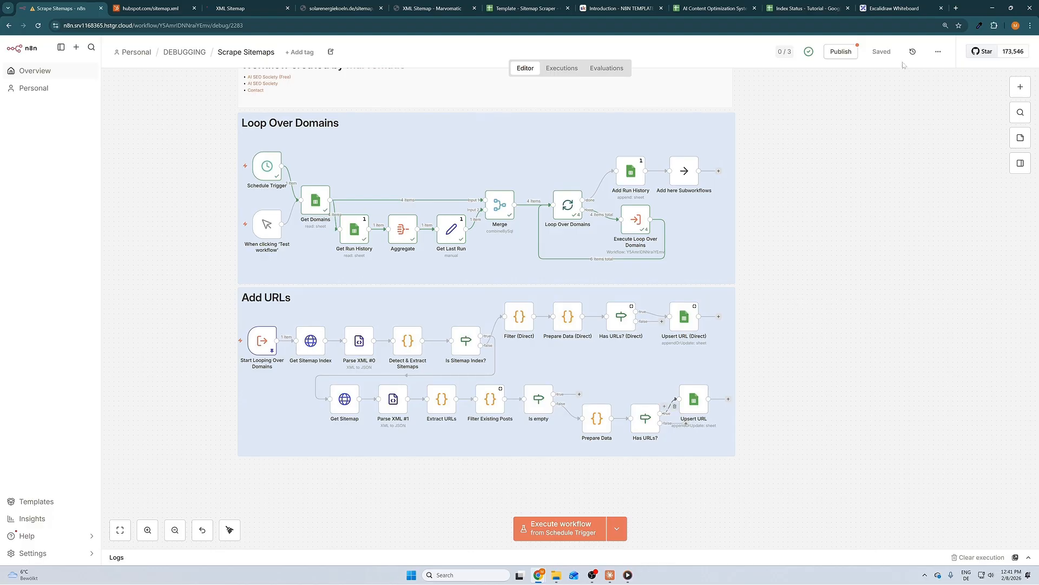
Step: View the Sitemap Scraper diagram in Excalidraw, and collapse the AI Content Optimization System section in the Skool classroom
left_click(909, 10)
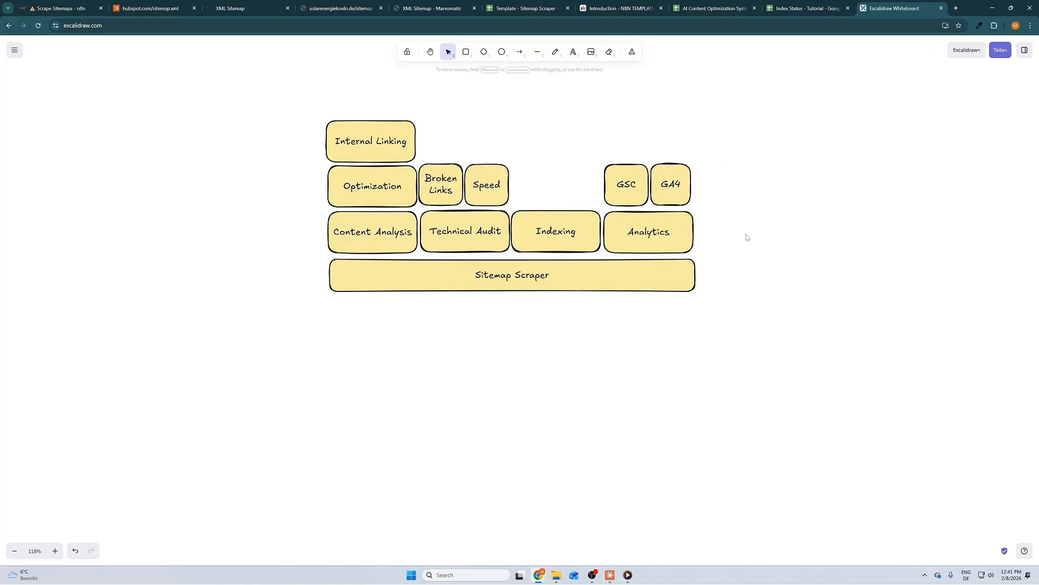
left_click(618, 8)
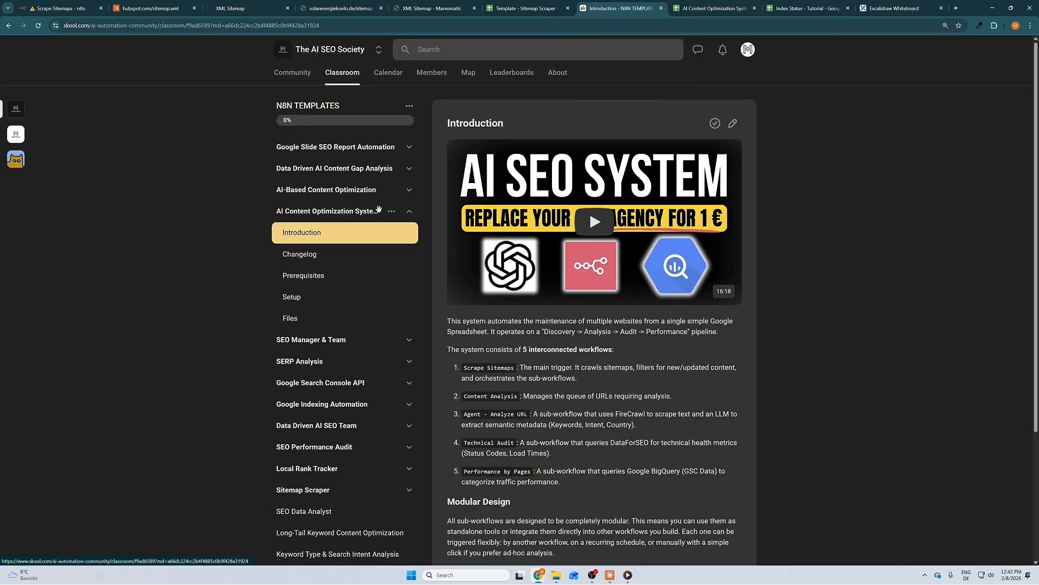
left_click(411, 212)
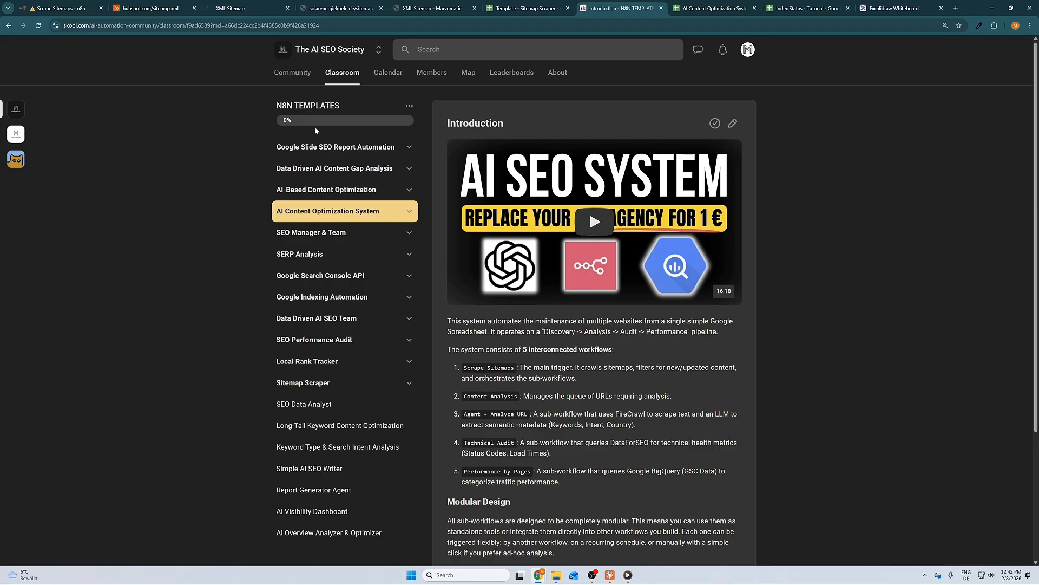